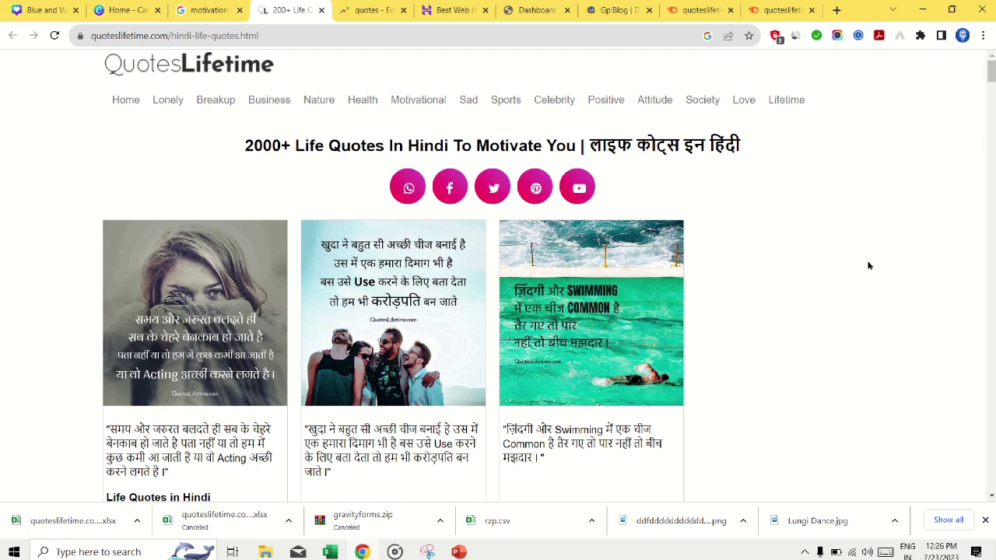
Step: Review Hostinger's web hosting offer and highlight its discount percentage
{"action": "left_click", "coordinate": [465, 17]}
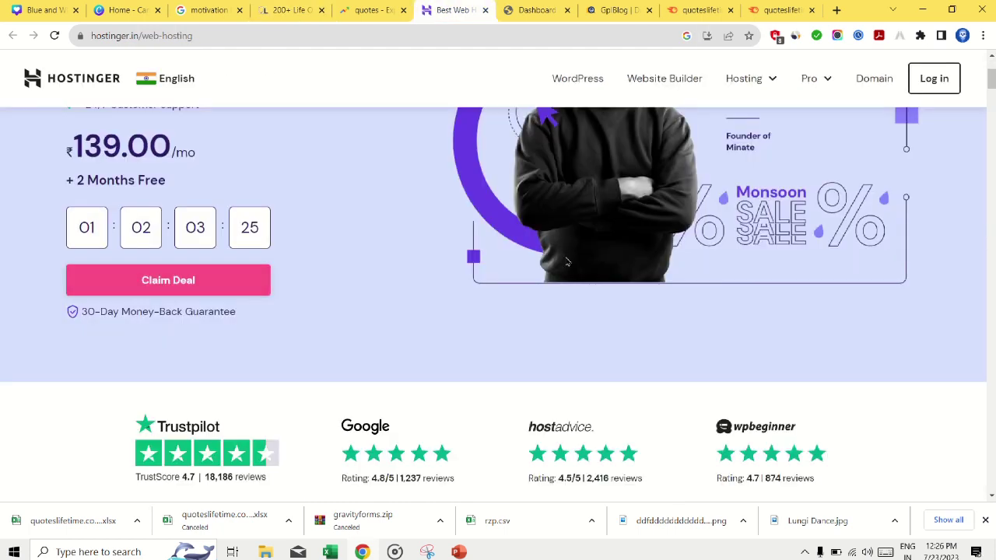
{"action": "scroll", "coordinate": [506, 297], "scroll_direction": "up", "scroll_amount": 3}
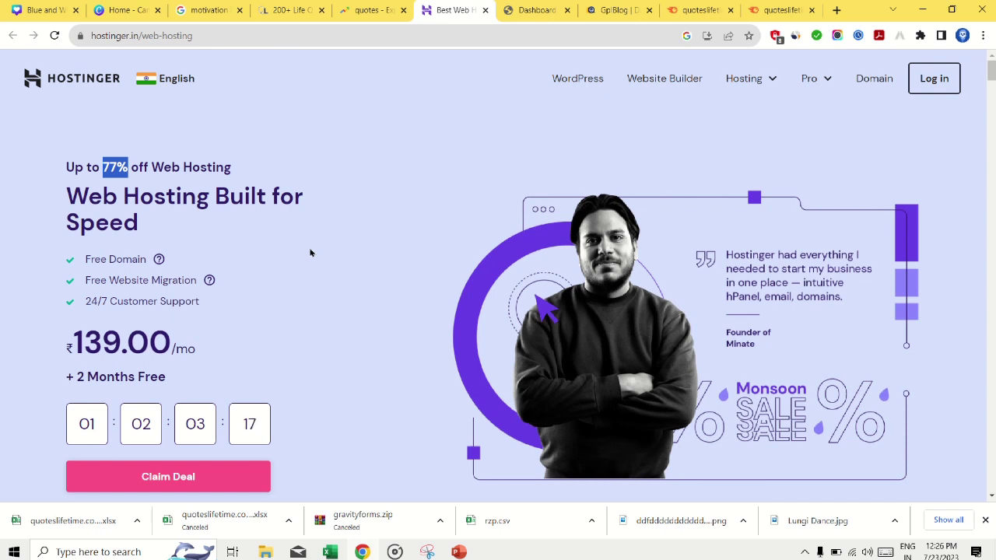
{"action": "left_click_drag", "start_coordinate": [100, 168], "coordinate": [131, 168]}
Step: Switch to the WordPress admin dashboard and open the site's General Settings
{"action": "left_click", "coordinate": [535, 10]}
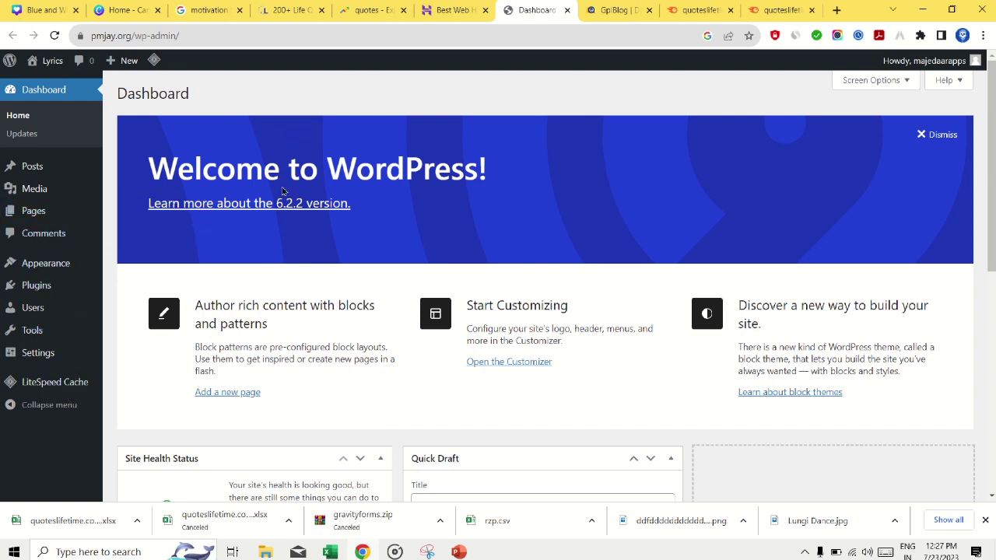
{"action": "mouse_move", "coordinate": [37, 354]}
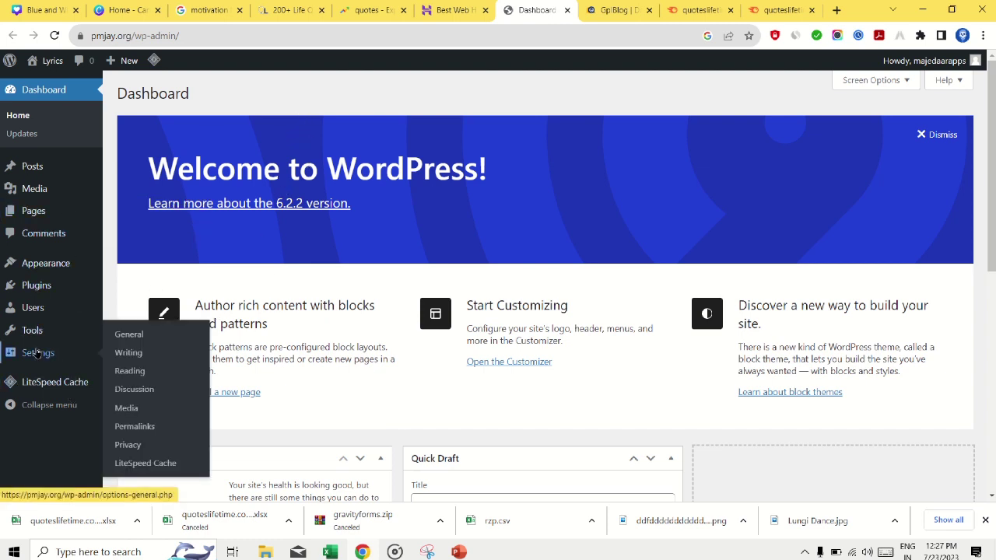
{"action": "left_click", "coordinate": [132, 336]}
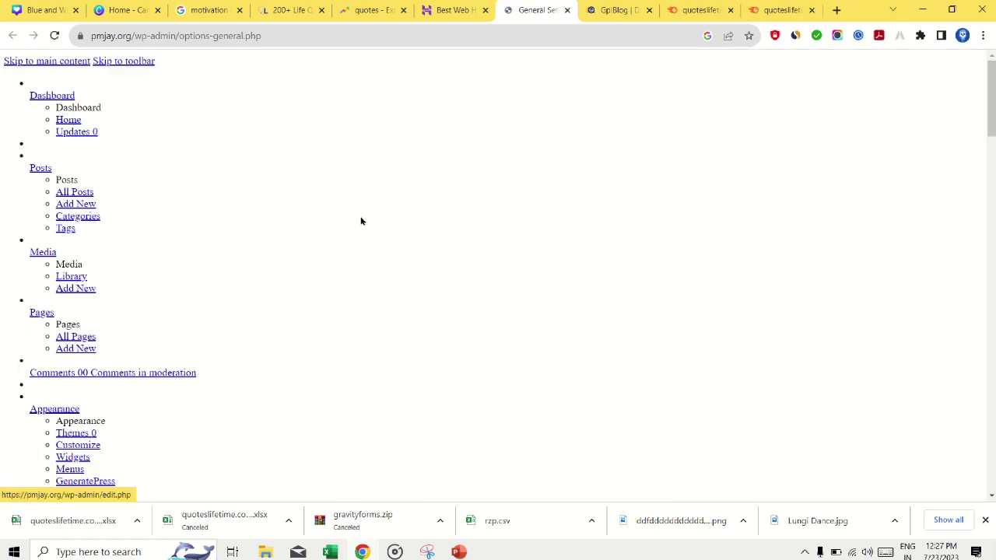
{"action": "scroll", "coordinate": [360, 232], "scroll_direction": "down", "scroll_amount": 5}
{"action": "scroll", "coordinate": [366, 241], "scroll_direction": "down", "scroll_amount": 3}
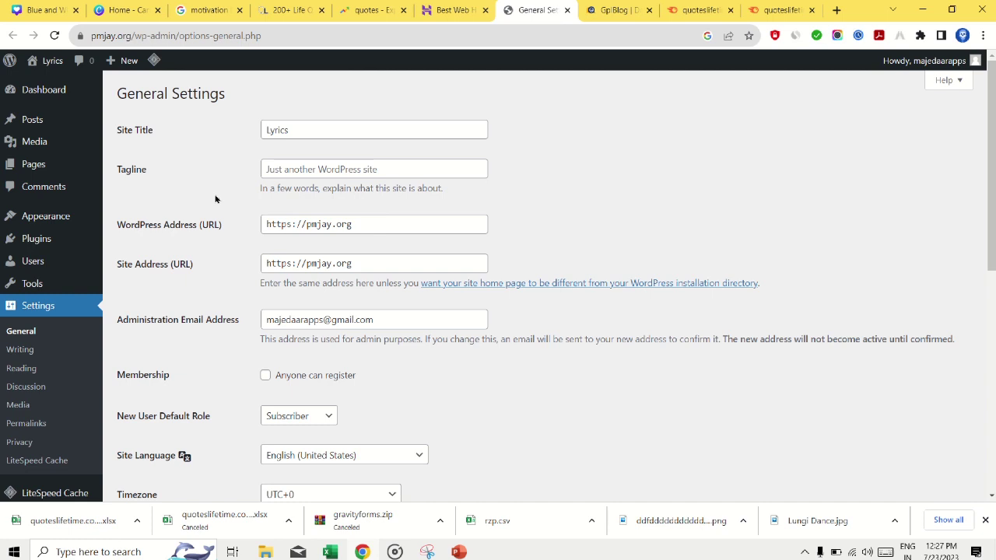
Step: Set the site title to "Quotes" and save the general settings
{"action": "left_click", "coordinate": [302, 129]}
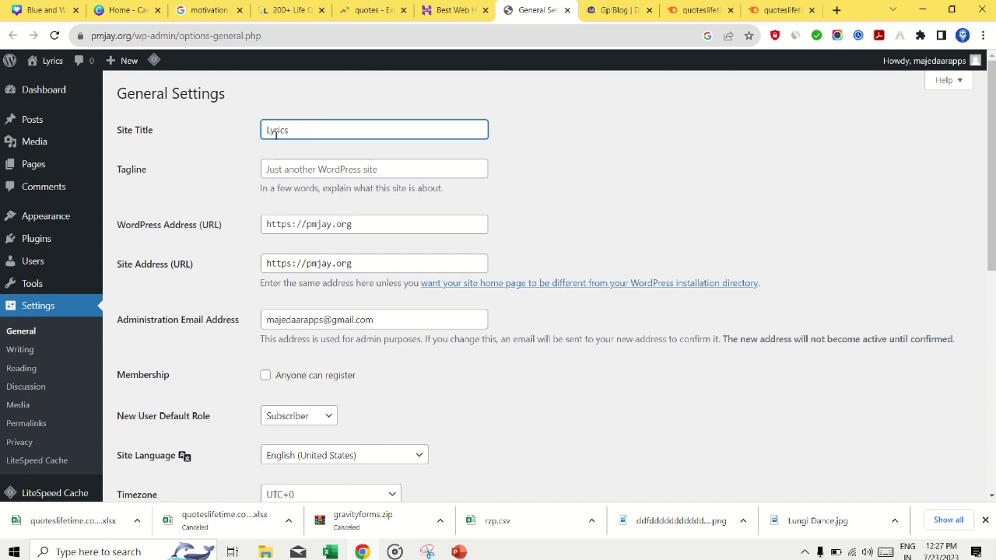
{"action": "left_click_drag", "start_coordinate": [300, 130], "coordinate": [260, 133]}
{"action": "type", "text": "Quotes"}
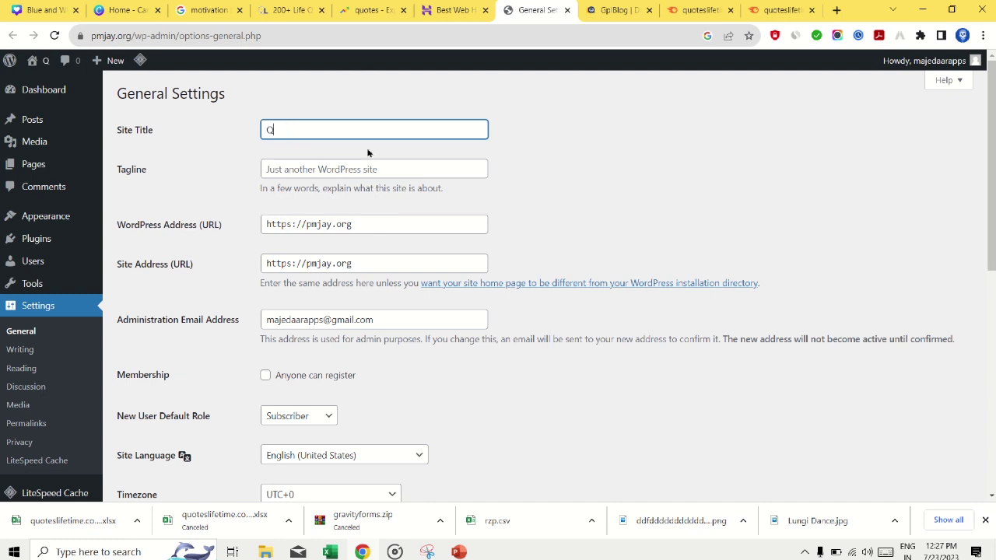
{"action": "left_click", "coordinate": [218, 162]}
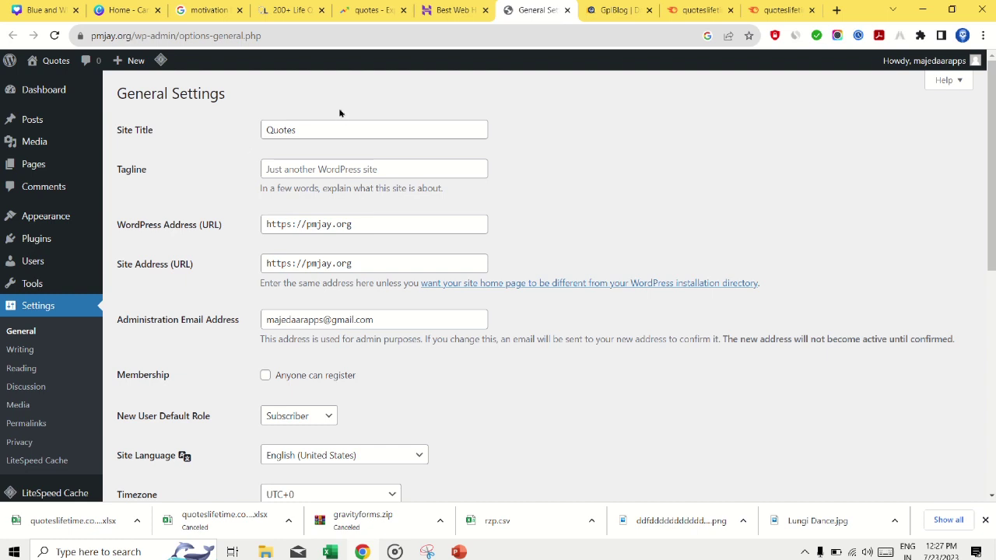
{"action": "left_click", "coordinate": [309, 129]}
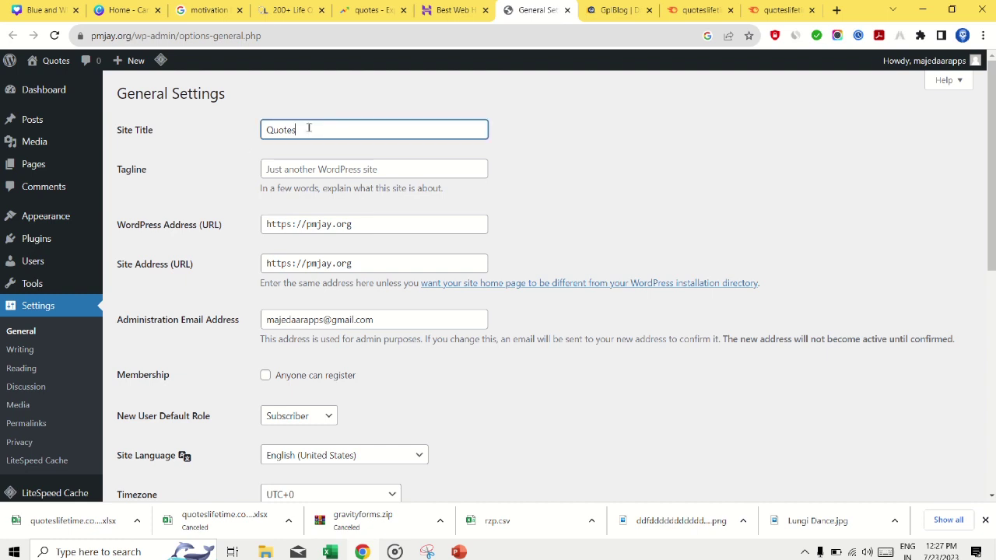
{"action": "left_click", "coordinate": [245, 191]}
{"action": "scroll", "coordinate": [233, 404], "scroll_direction": "down", "scroll_amount": 10}
{"action": "left_click", "coordinate": [156, 436]}
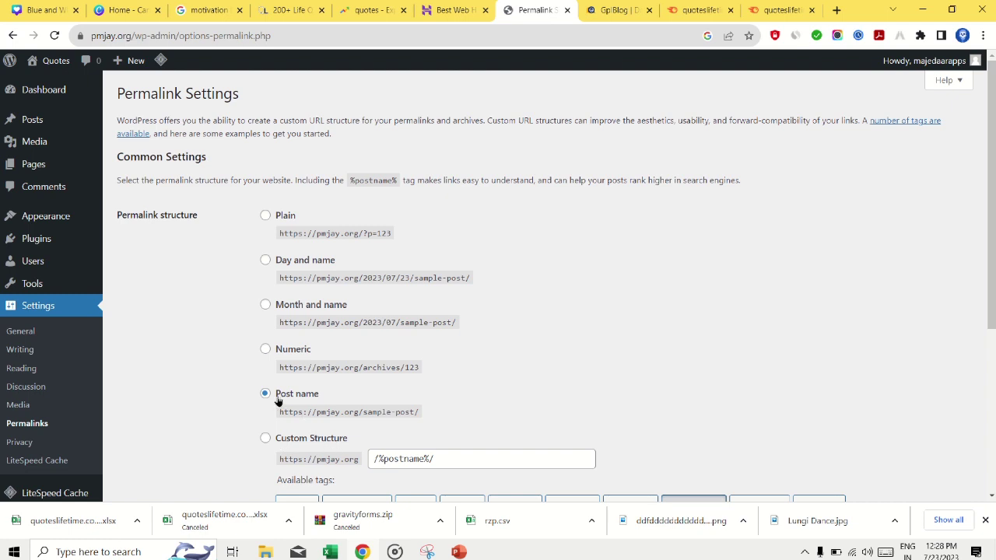
Step: Save the permalink settings with Post name as the permalink structure
{"action": "scroll", "coordinate": [531, 256], "scroll_direction": "down", "scroll_amount": 5}
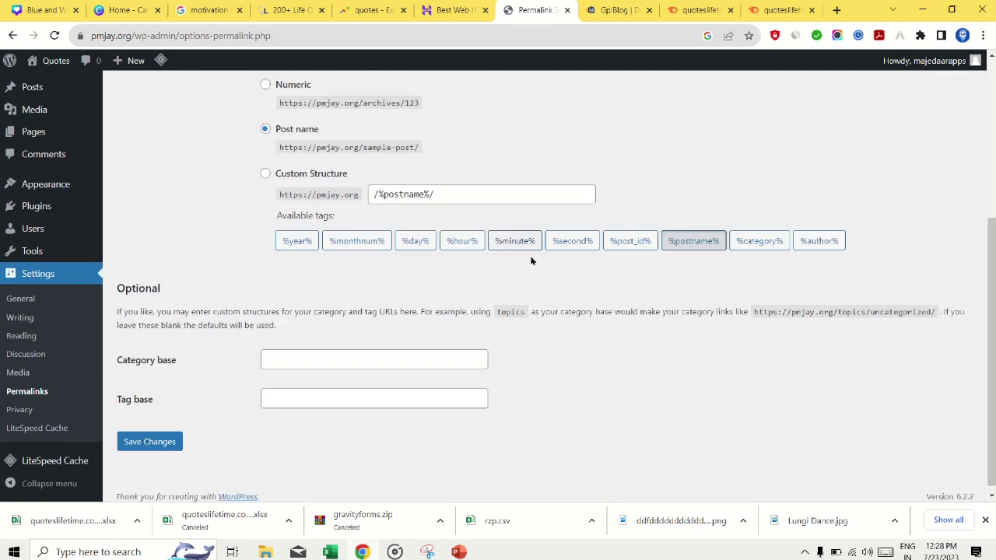
{"action": "left_click", "coordinate": [156, 442]}
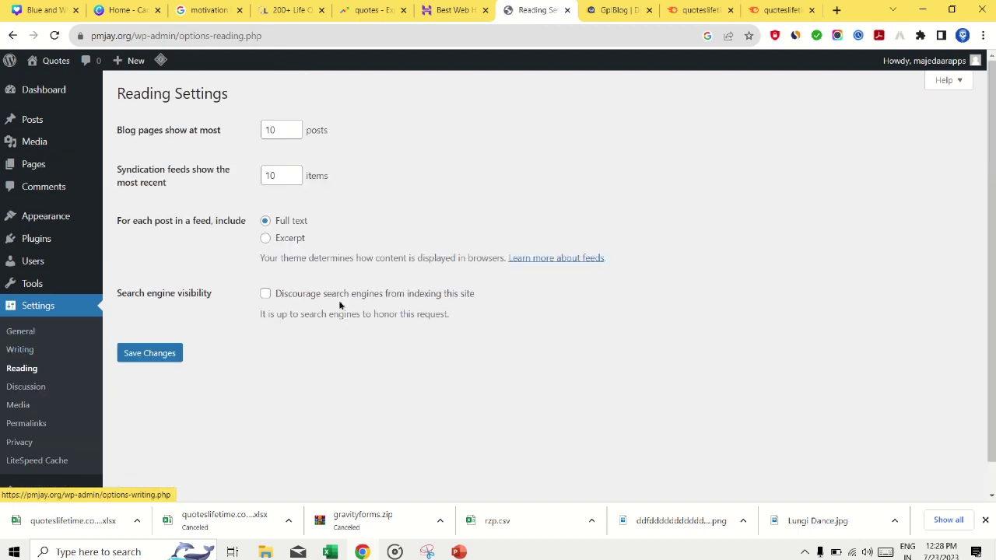
Step: Check and clear the option that discourages search engines from indexing the site in the Reading Settings
{"action": "left_click", "coordinate": [265, 294]}
{"action": "left_click", "coordinate": [266, 294]}
{"action": "left_click", "coordinate": [264, 294]}
Step: Open the installed themes and examine the active GeneratePress theme
{"action": "mouse_move", "coordinate": [45, 217]}
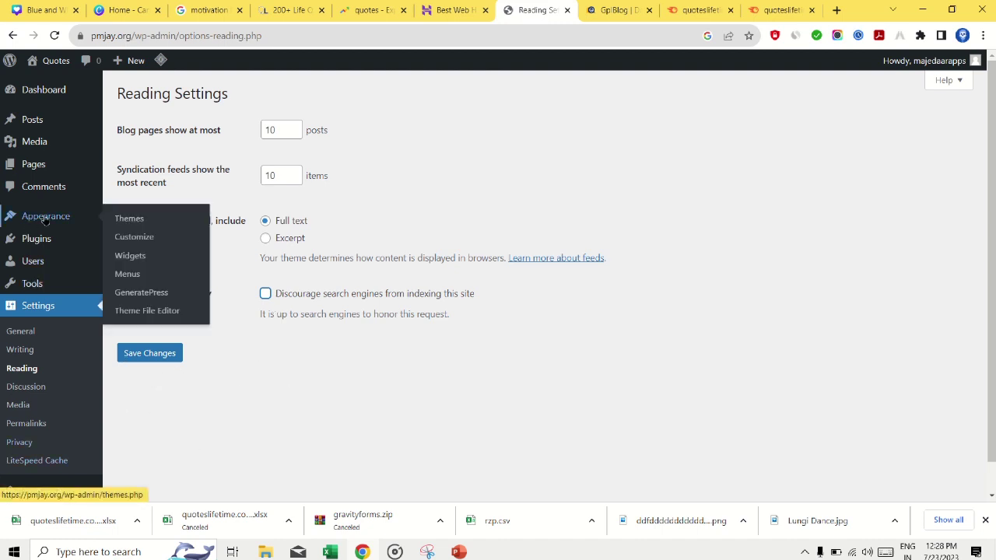
{"action": "left_click", "coordinate": [118, 220]}
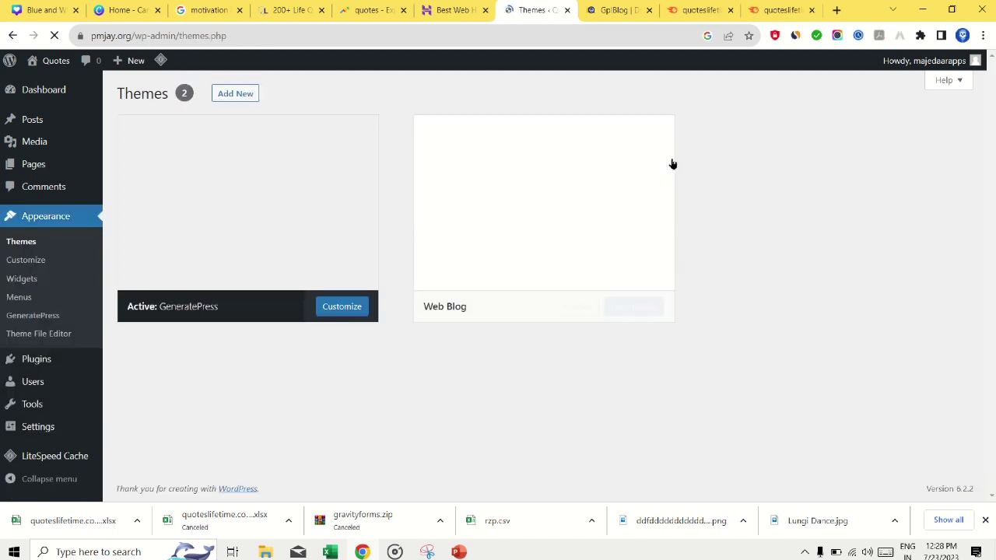
{"action": "mouse_move", "coordinate": [275, 194]}
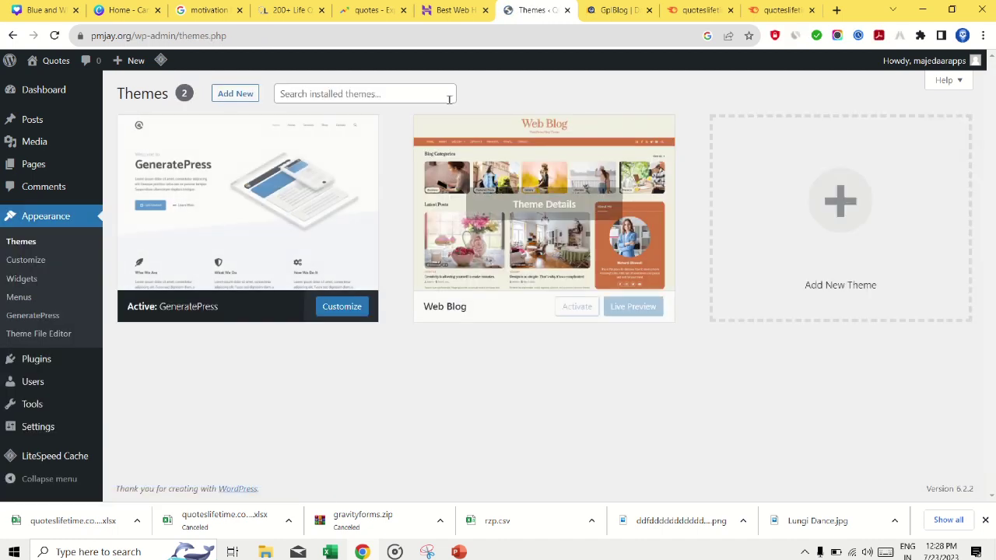
{"action": "mouse_move", "coordinate": [268, 170]}
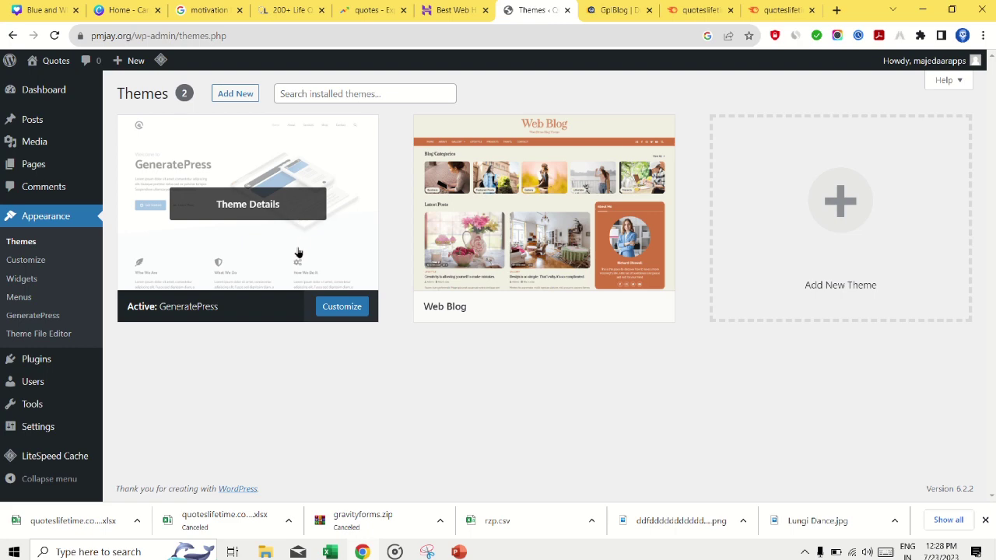
Step: Browse the themes and plugins for sale on the GPL Blog site and open its Keywords category
{"action": "left_click", "coordinate": [612, 9]}
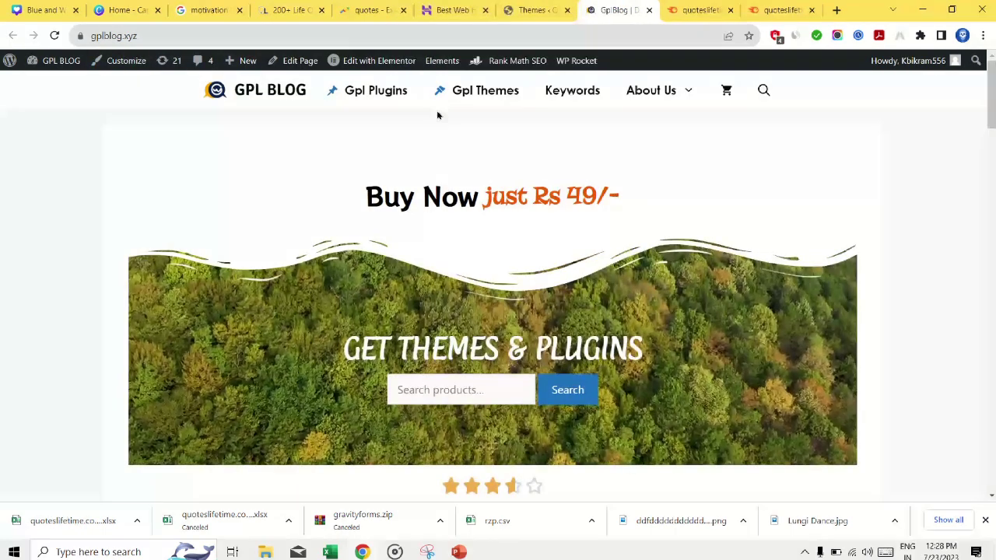
{"action": "scroll", "coordinate": [474, 344], "scroll_direction": "down", "scroll_amount": 3}
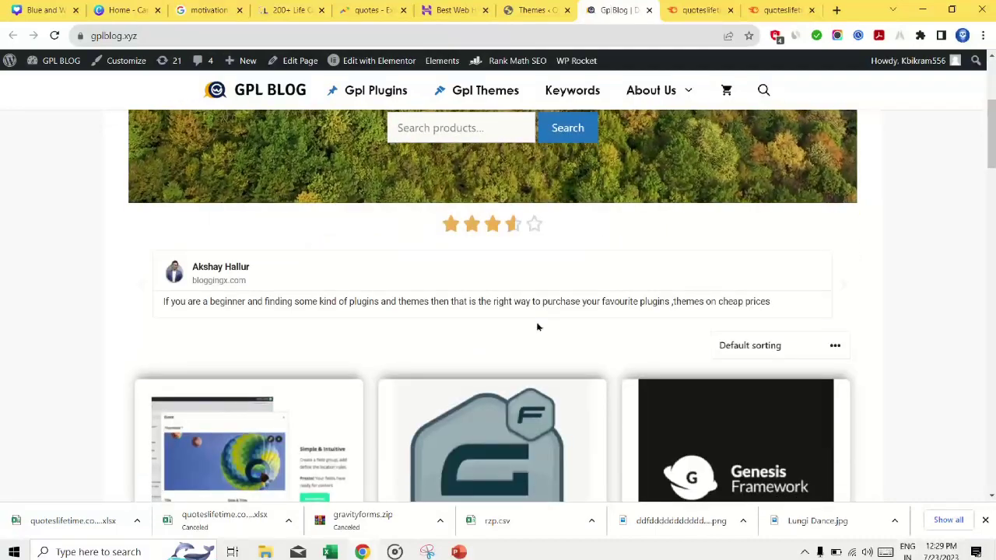
{"action": "scroll", "coordinate": [547, 263], "scroll_direction": "down", "scroll_amount": 5}
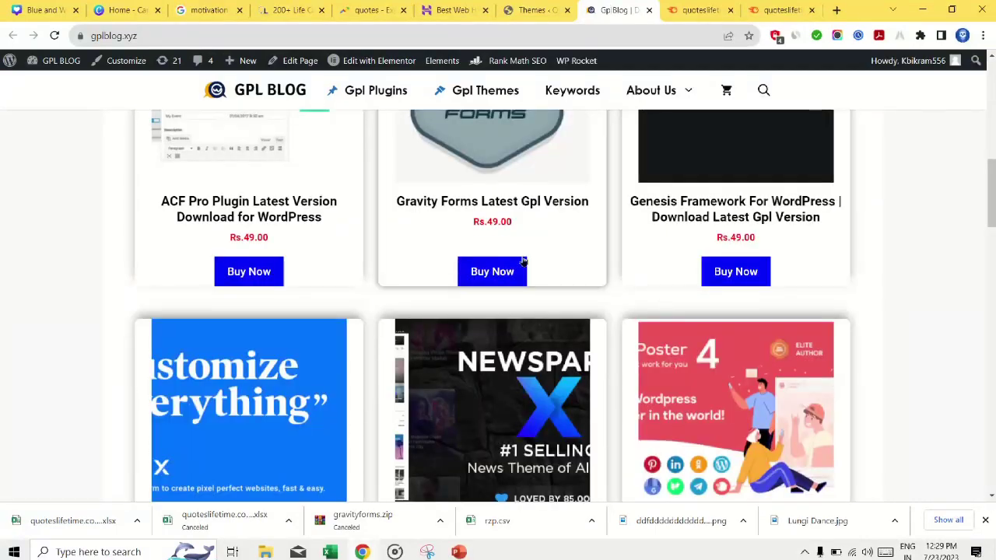
{"action": "left_click", "coordinate": [574, 94]}
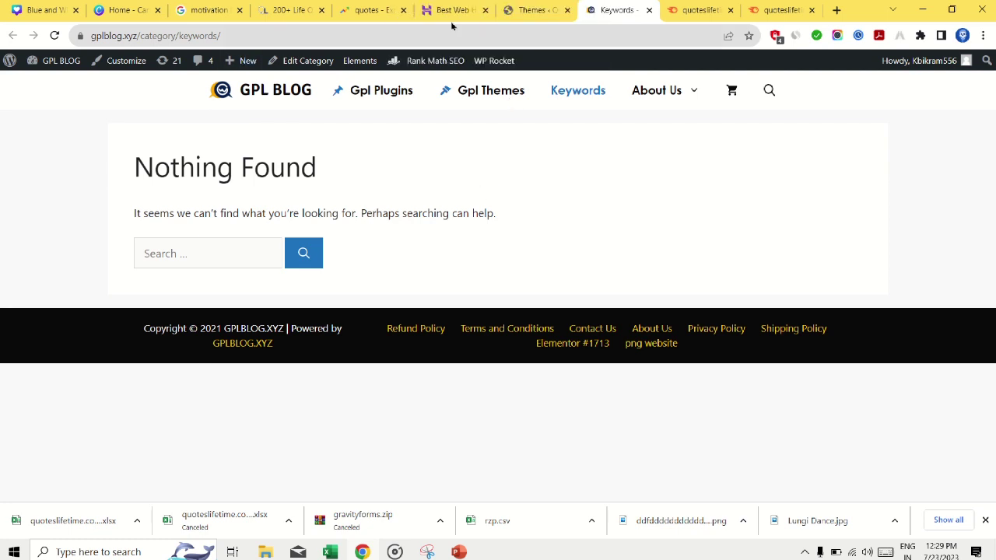
Step: Return to the WordPress themes page and open the live site in a new browser tab to view its home page
{"action": "left_click", "coordinate": [529, 11]}
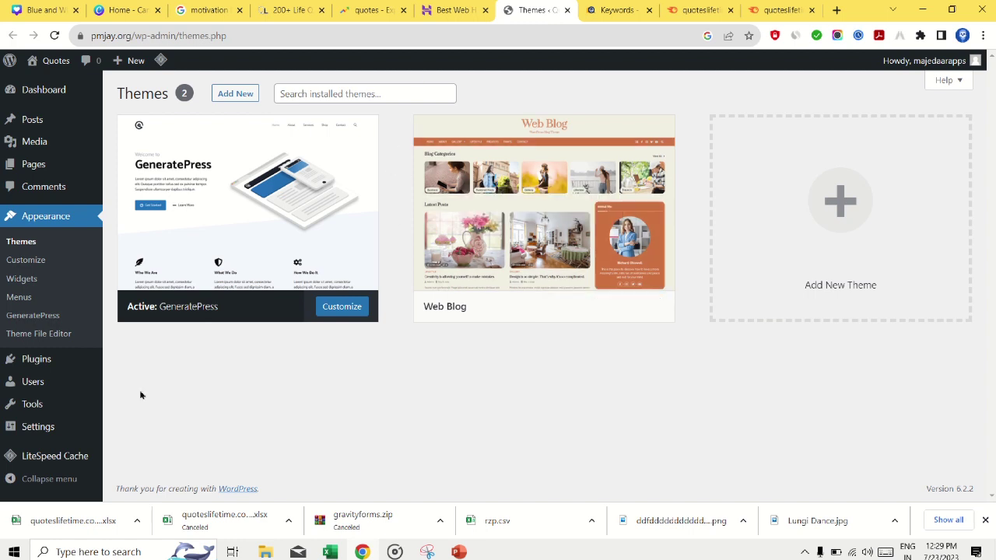
{"action": "mouse_move", "coordinate": [274, 276]}
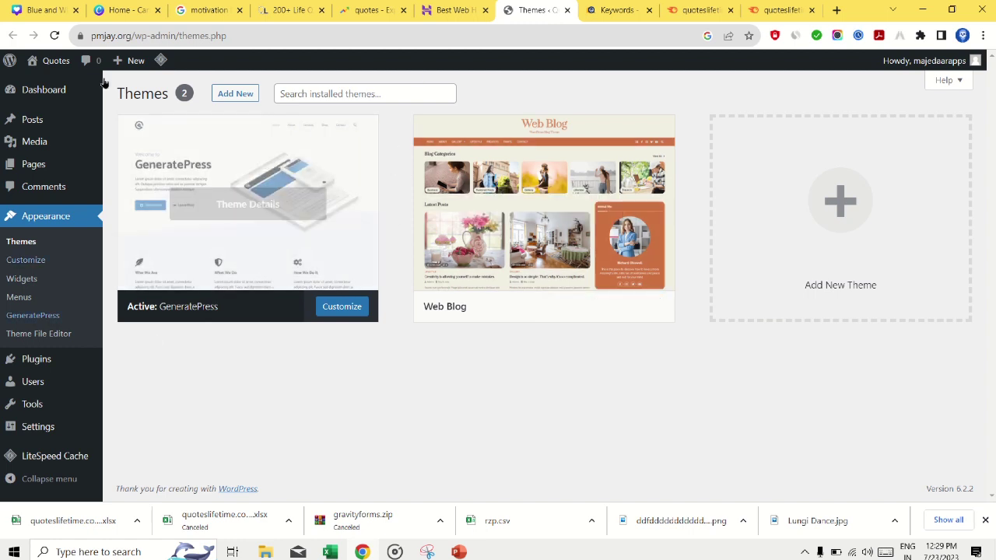
{"action": "mouse_move", "coordinate": [54, 61]}
{"action": "right_click", "coordinate": [40, 79]}
{"action": "left_click", "coordinate": [81, 90]}
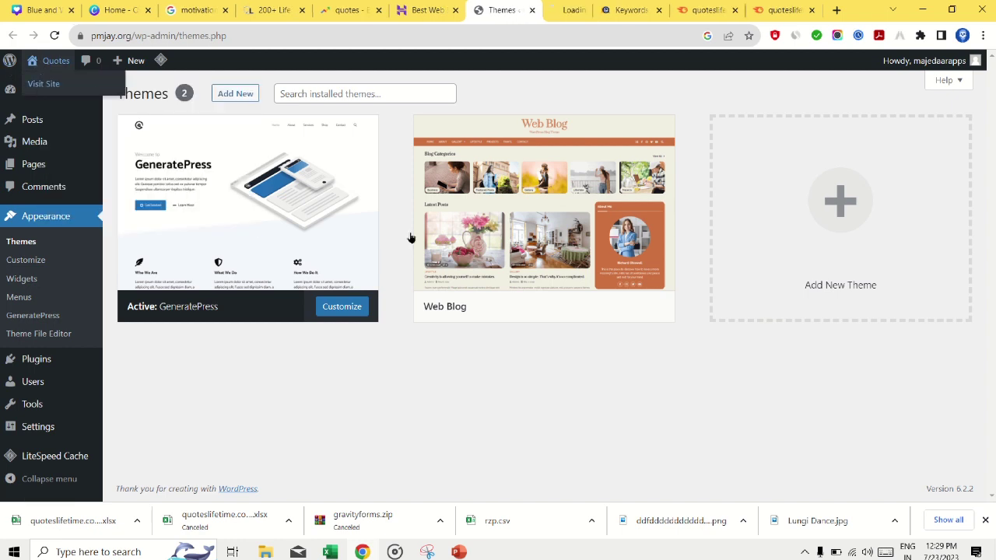
{"action": "key", "text": "ctrl+Tab"}
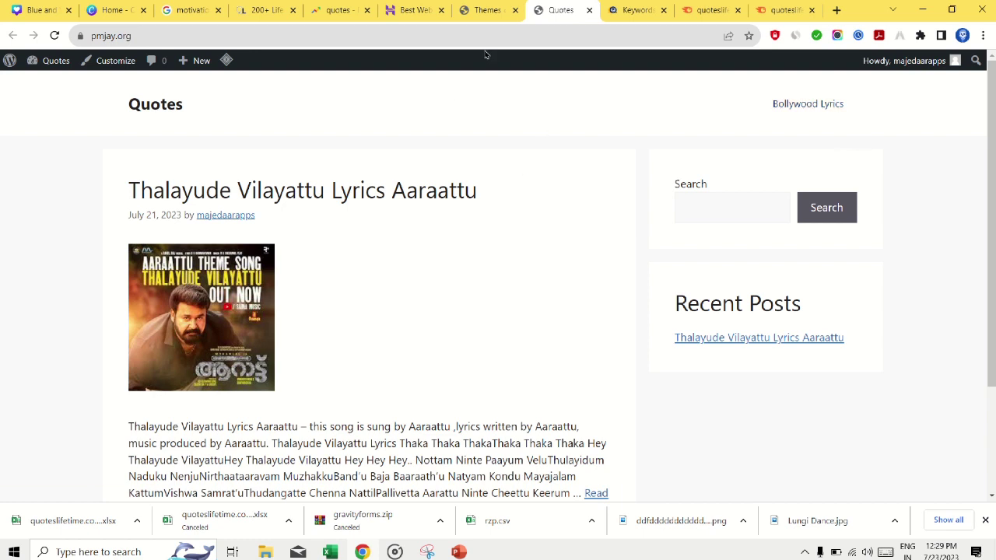
Step: Open the post categories in the WordPress admin and permanently delete the Bollywood Lyrics category
{"action": "left_click", "coordinate": [474, 10]}
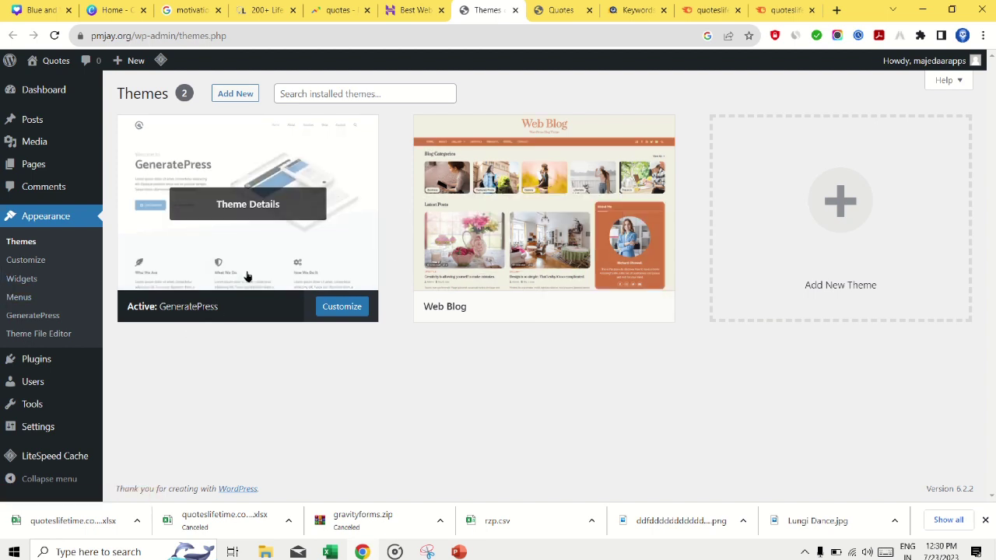
{"action": "mouse_move", "coordinate": [35, 120]}
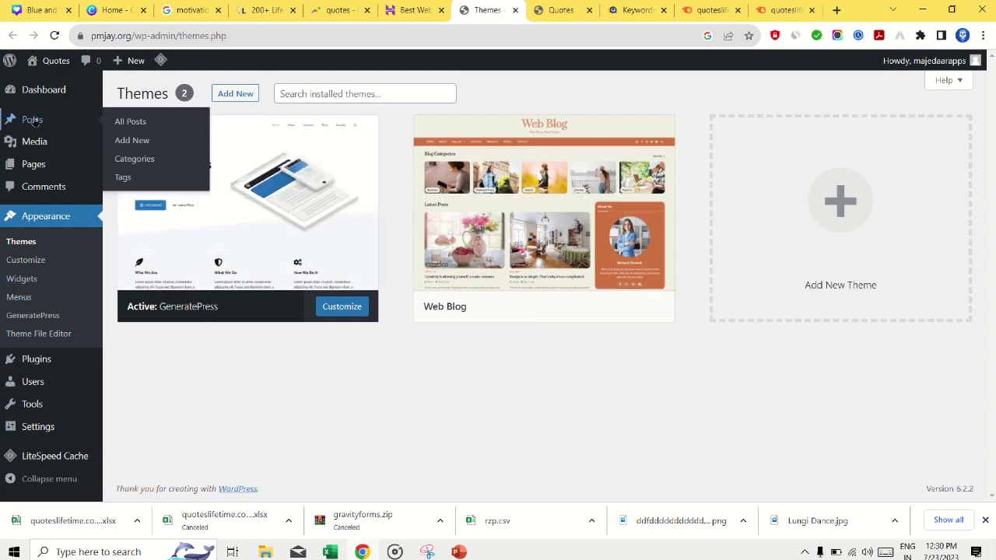
{"action": "left_click", "coordinate": [129, 159]}
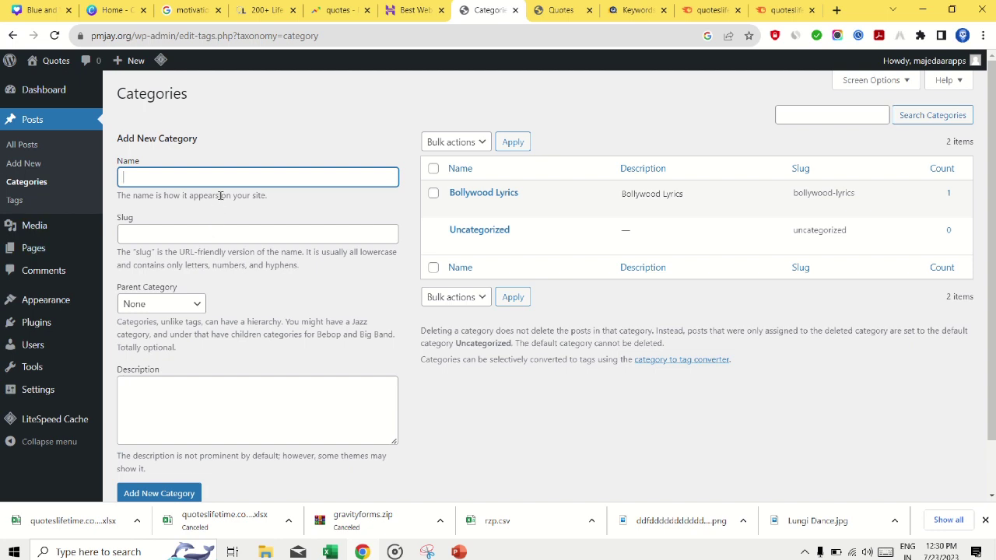
{"action": "left_click", "coordinate": [434, 193]}
{"action": "left_click", "coordinate": [526, 207]}
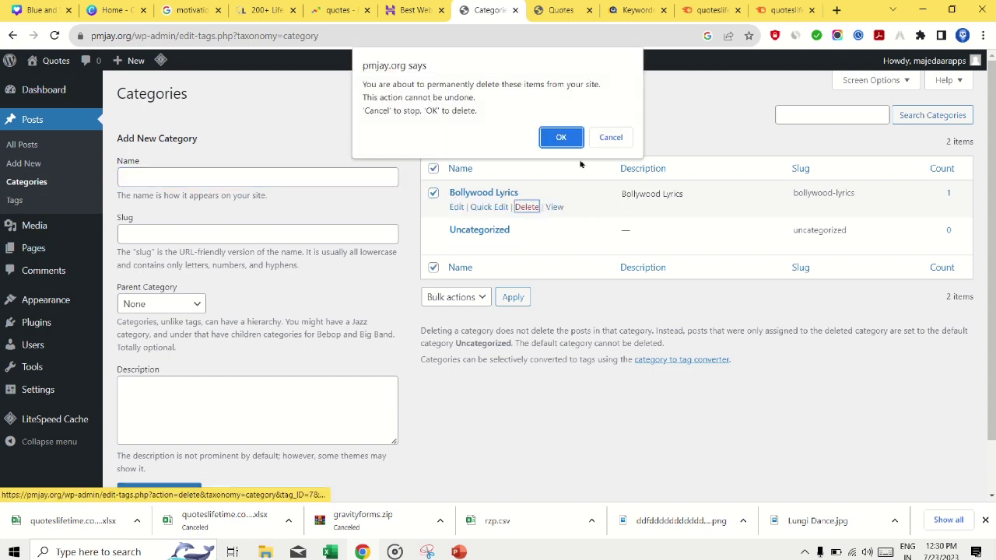
{"action": "key", "text": "Return"}
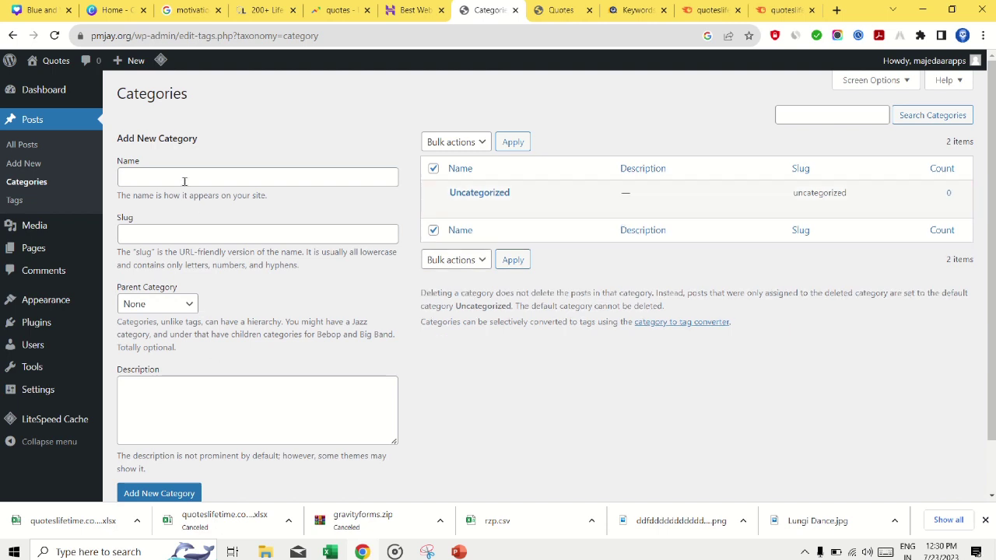
Step: Add a post category using "motivational quotes" as its name, slug and description
{"action": "left_click", "coordinate": [184, 180]}
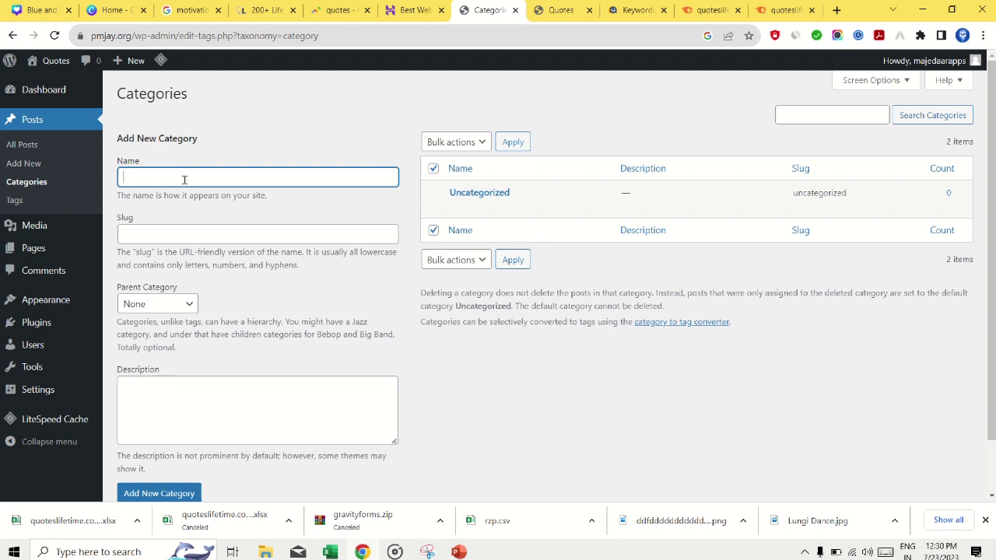
{"action": "type", "text": "motivational quotes"}
{"action": "key", "text": "ctrl+a"}
{"action": "key", "text": "ctrl+c"}
{"action": "left_click", "coordinate": [166, 236]}
{"action": "key", "text": "ctrl+v"}
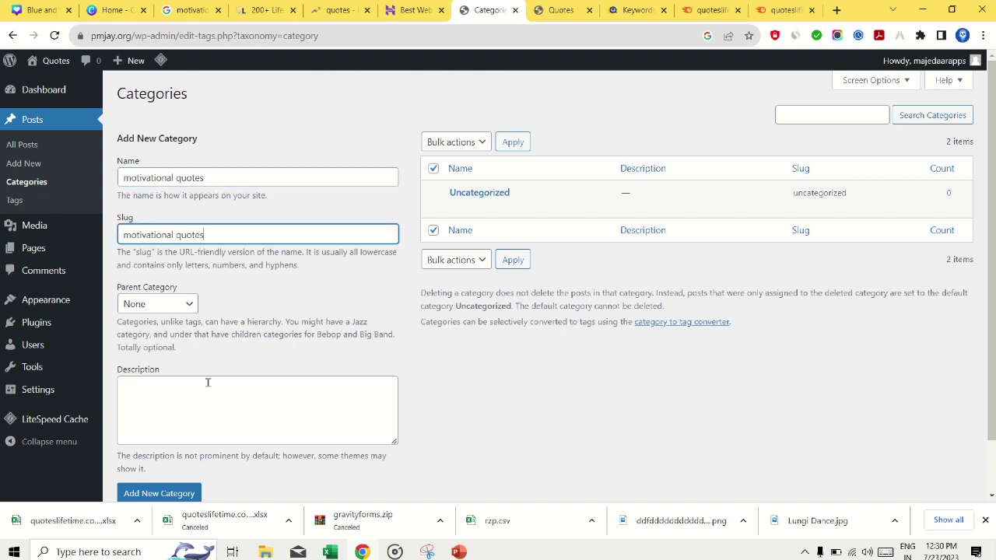
{"action": "left_click", "coordinate": [207, 382]}
{"action": "key", "text": "ctrl+v"}
{"action": "scroll", "coordinate": [199, 429], "scroll_direction": "down", "scroll_amount": 1}
{"action": "left_click", "coordinate": [159, 433]}
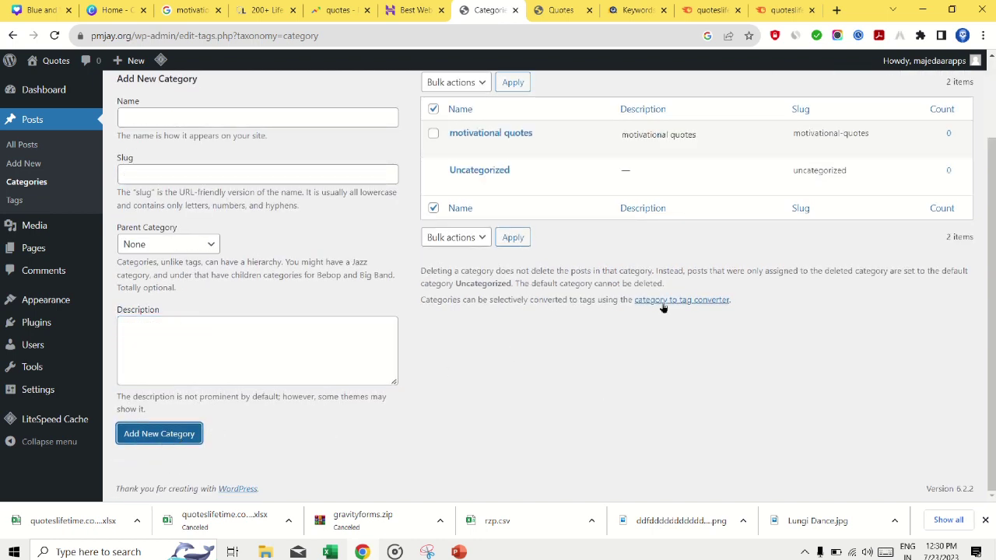
{"action": "scroll", "coordinate": [663, 307], "scroll_direction": "up", "scroll_amount": 2}
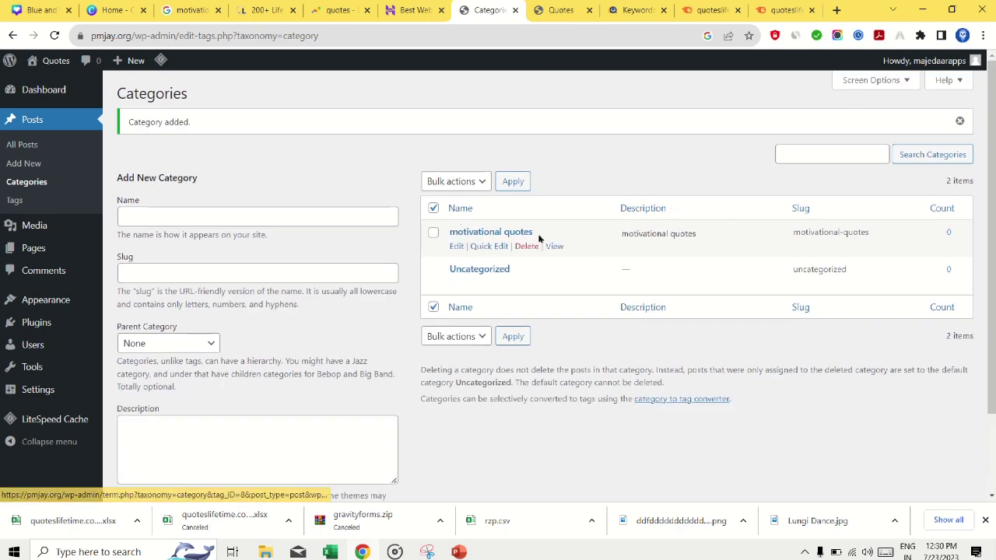
Step: Compare the category menu on the QuotesLifetime site with the header menu on the live Quotes site
{"action": "left_click", "coordinate": [265, 9]}
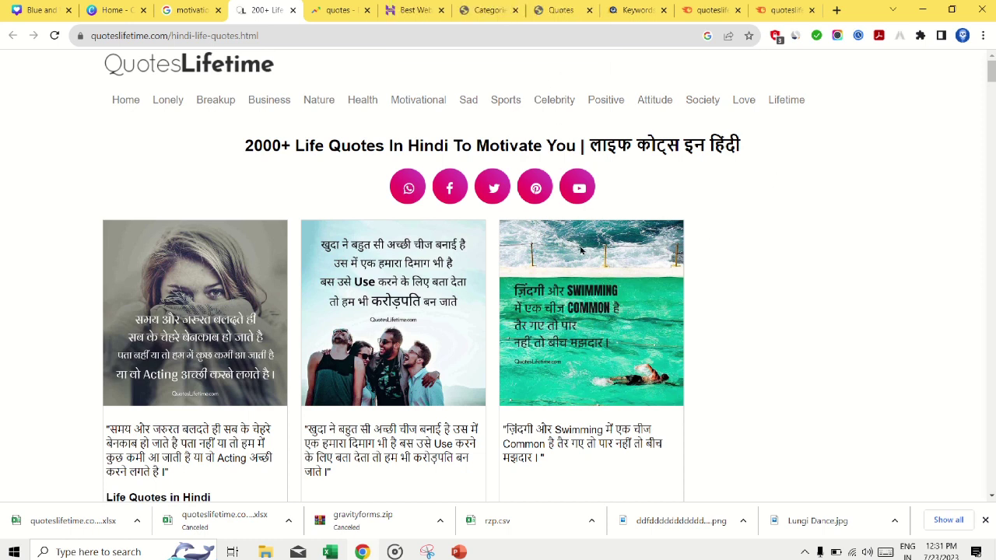
{"action": "left_click", "coordinate": [491, 10]}
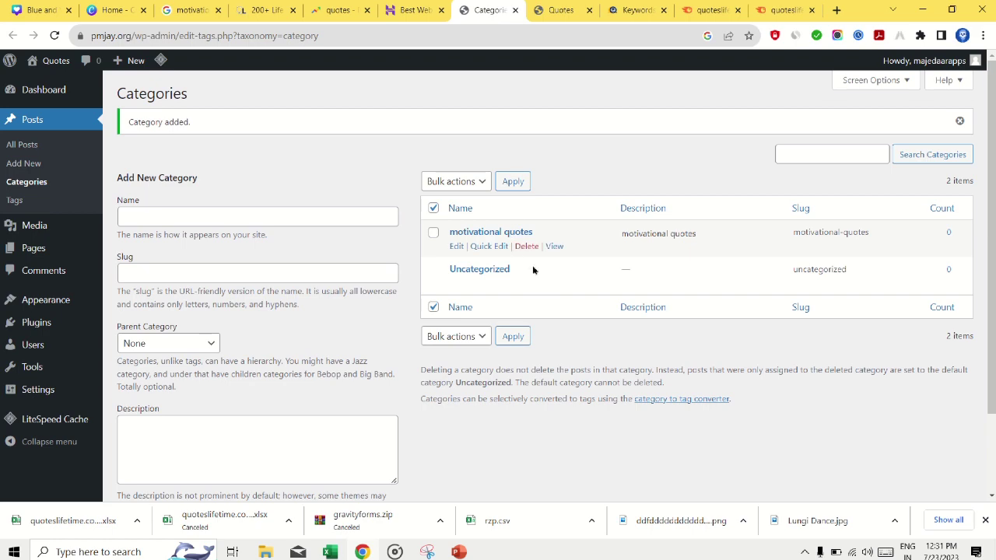
{"action": "left_click", "coordinate": [560, 10]}
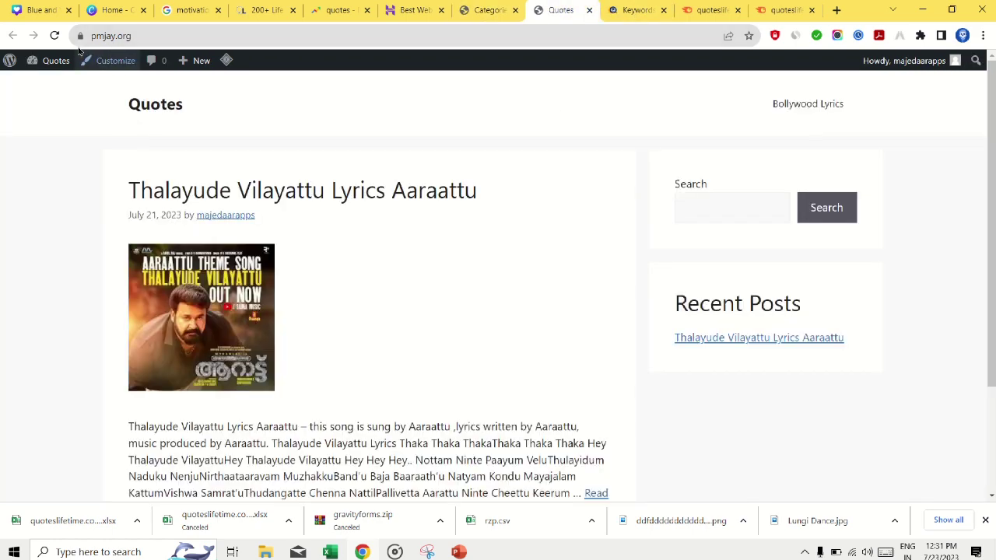
{"action": "left_click", "coordinate": [487, 10]}
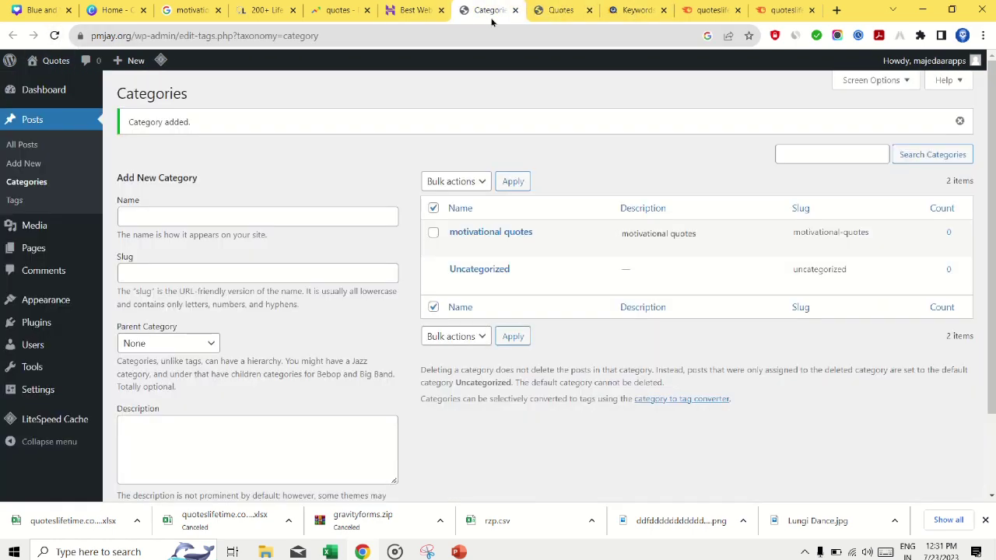
Step: Add the "motivational quotes" category to Menu 1 as a menu item and save the menu
{"action": "mouse_move", "coordinate": [46, 299]}
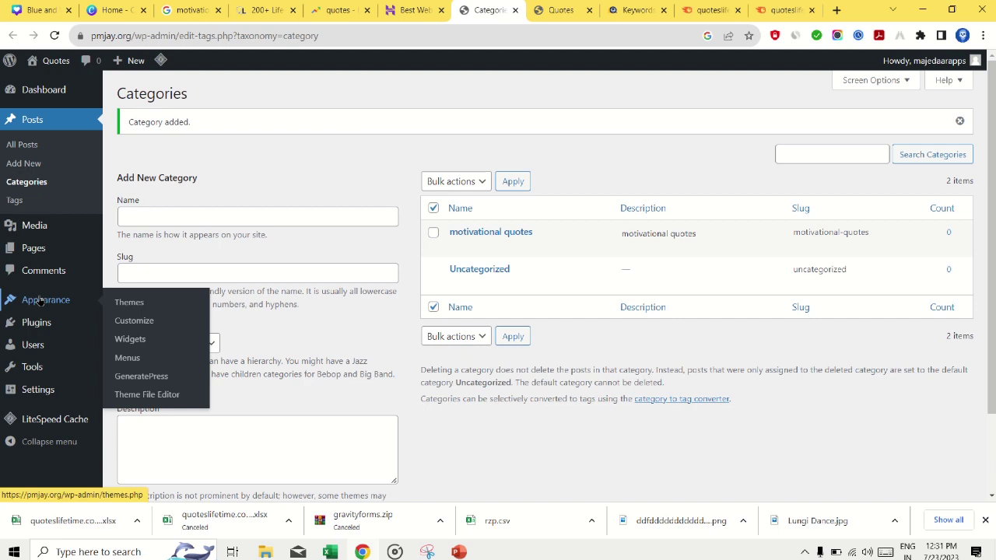
{"action": "left_click", "coordinate": [127, 357]}
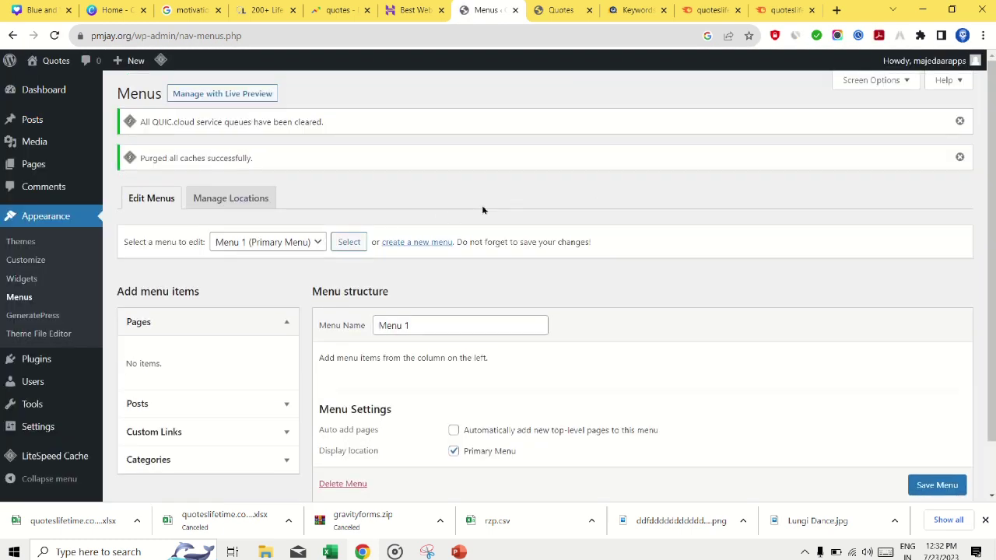
{"action": "scroll", "coordinate": [622, 187], "scroll_direction": "down", "scroll_amount": 1}
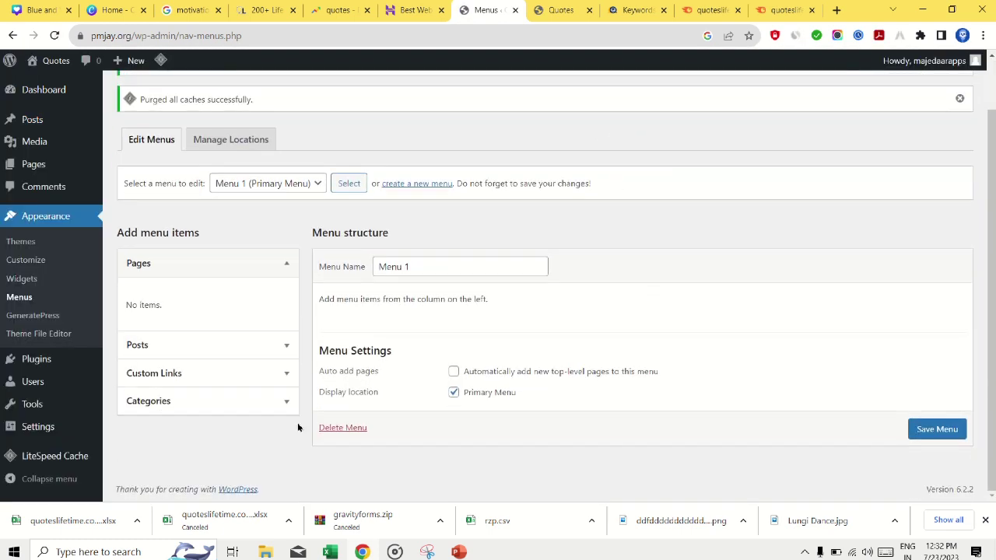
{"action": "left_click", "coordinate": [222, 272]}
{"action": "left_click", "coordinate": [187, 349]}
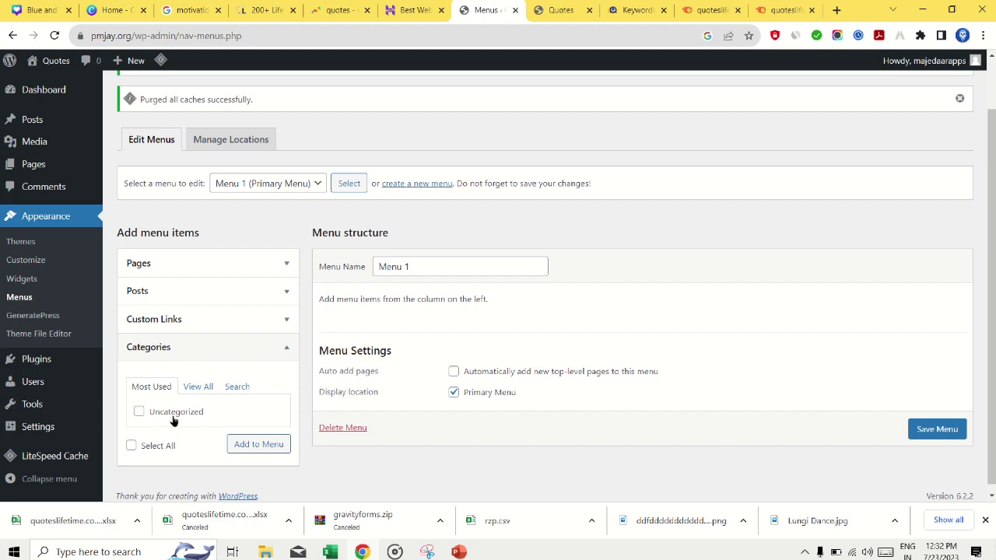
{"action": "left_click", "coordinate": [197, 386]}
{"action": "left_click", "coordinate": [138, 412]}
{"action": "left_click", "coordinate": [257, 460]}
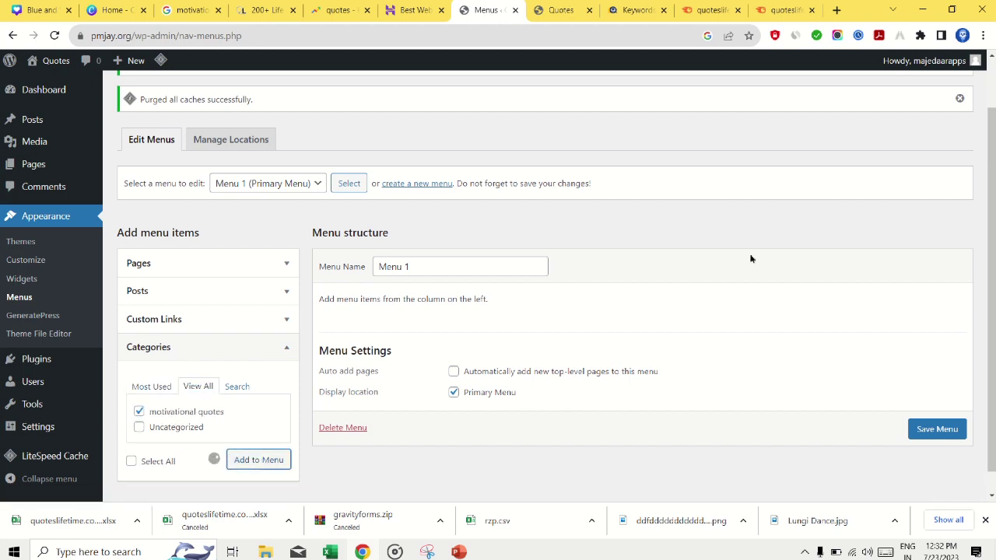
{"action": "left_click", "coordinate": [938, 484]}
{"action": "scroll", "coordinate": [944, 486], "scroll_direction": "down", "scroll_amount": 1}
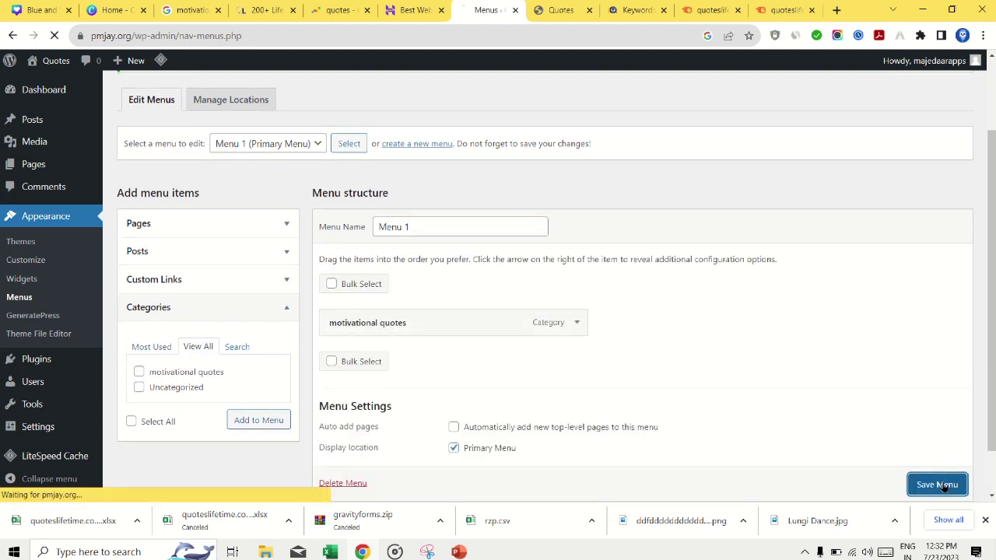
{"action": "scroll", "coordinate": [767, 385], "scroll_direction": "down", "scroll_amount": 3}
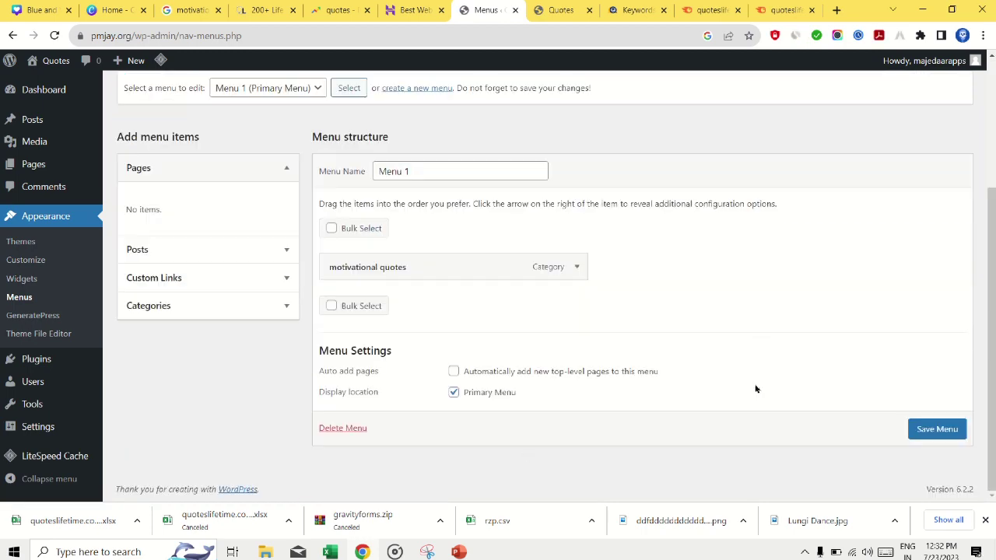
Step: Check the updated header menu, the post and the sidebar on the live site's home page
{"action": "left_click", "coordinate": [573, 11]}
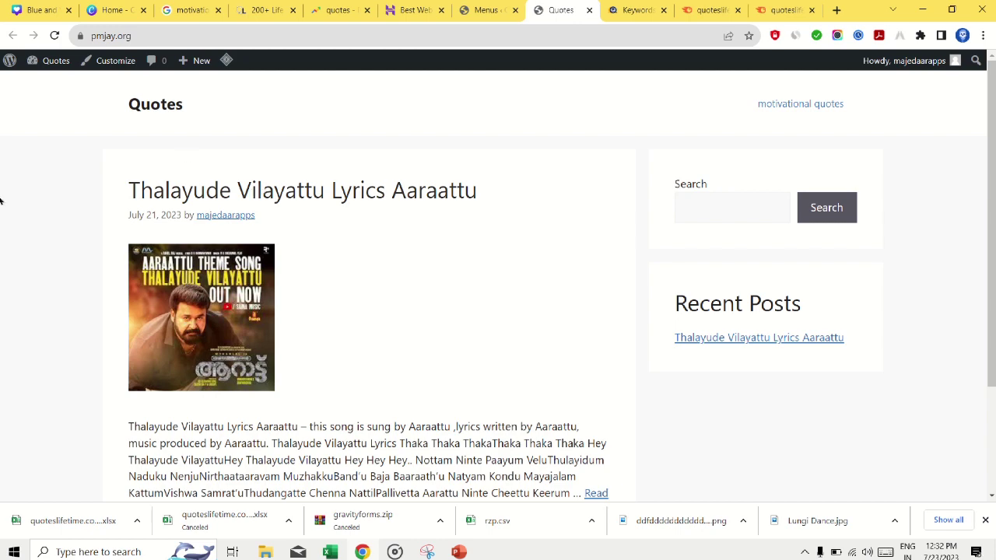
{"action": "scroll", "coordinate": [597, 211], "scroll_direction": "down", "scroll_amount": 2}
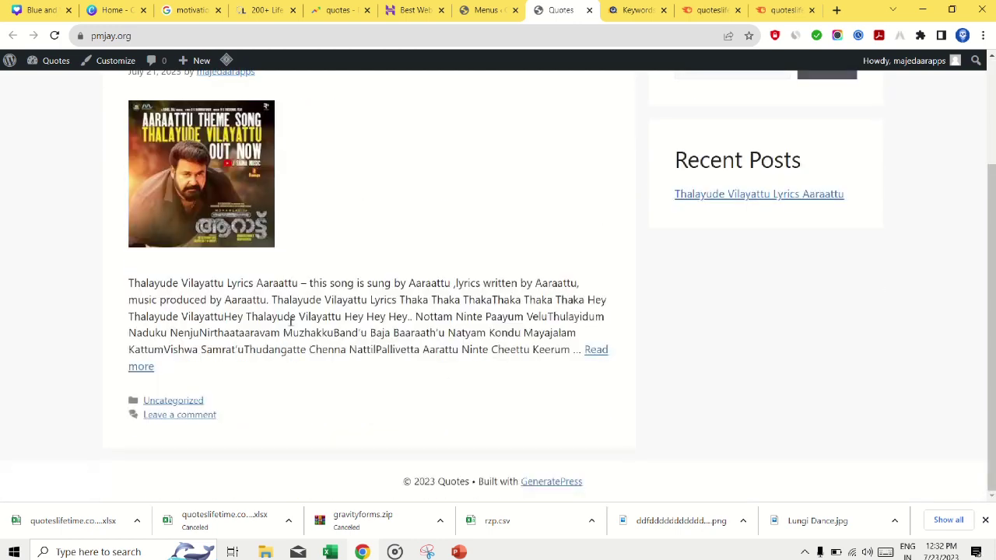
{"action": "scroll", "coordinate": [696, 311], "scroll_direction": "up", "scroll_amount": 2}
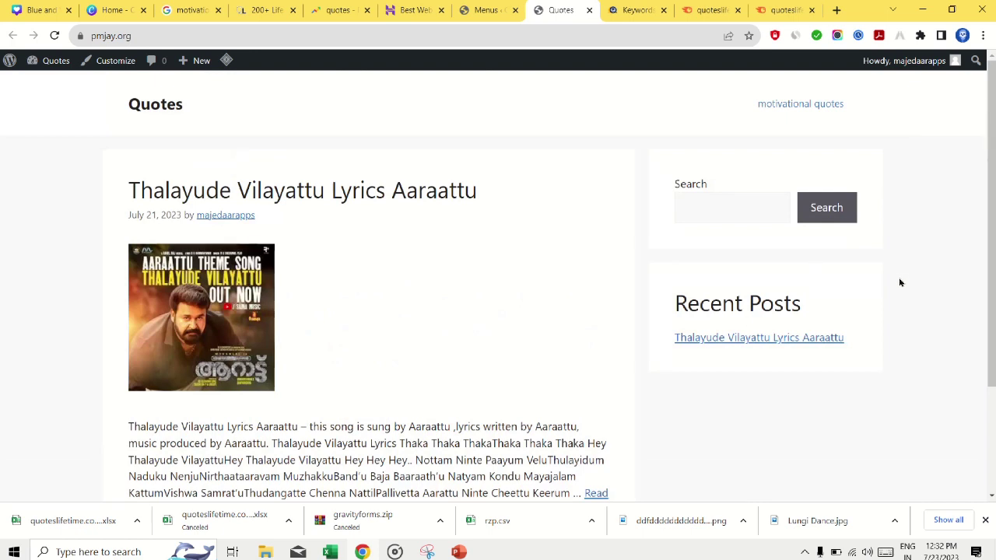
{"action": "scroll", "coordinate": [900, 282], "scroll_direction": "down", "scroll_amount": 1}
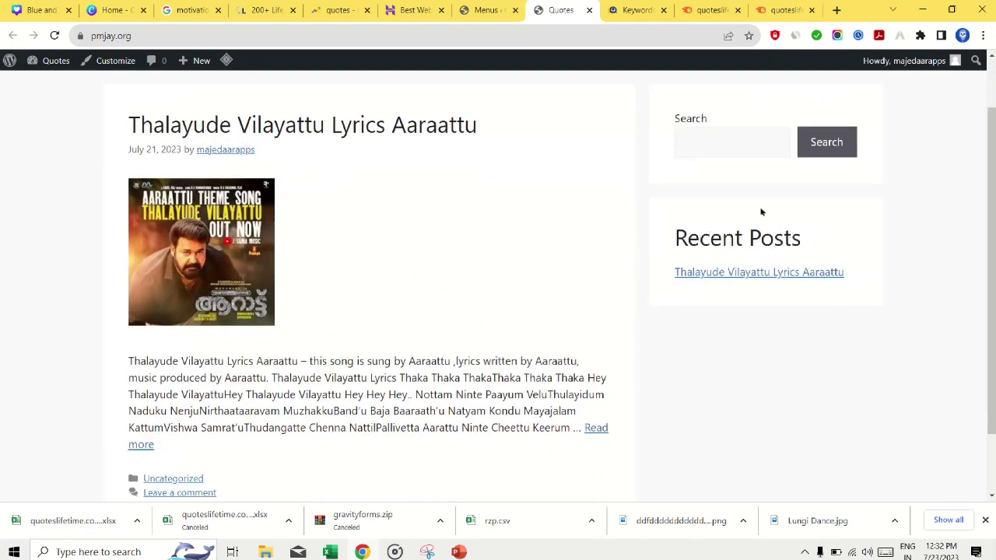
{"action": "mouse_move", "coordinate": [484, 2]}
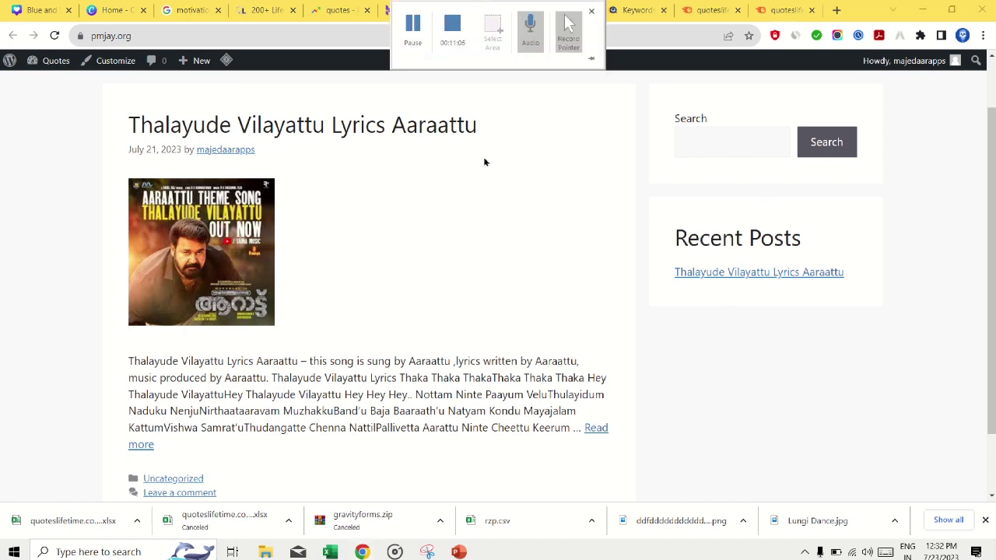
Step: Open the WordPress widgets page and inspect the block options of the Recent Posts heading and post list in the Right Sidebar
{"action": "left_click", "coordinate": [490, 10]}
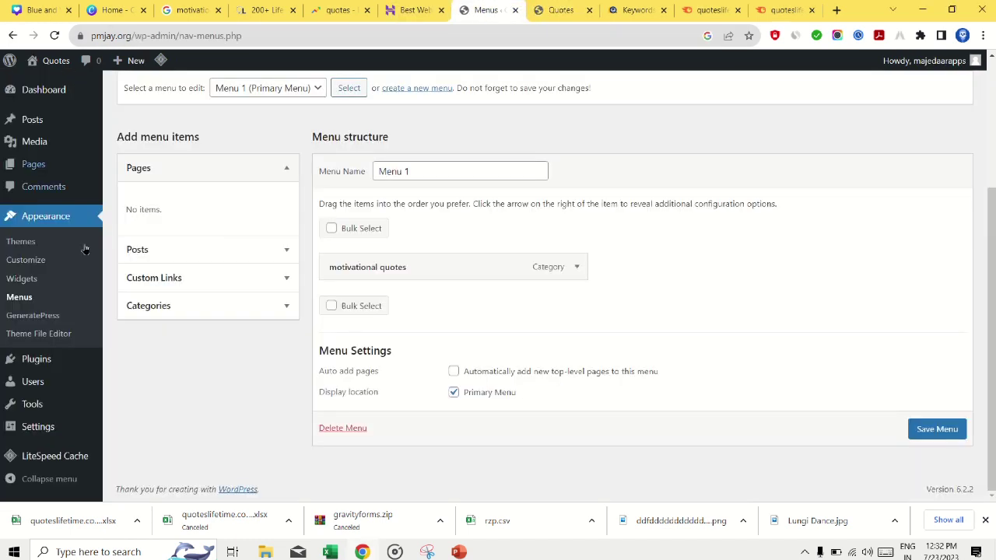
{"action": "left_click", "coordinate": [25, 280]}
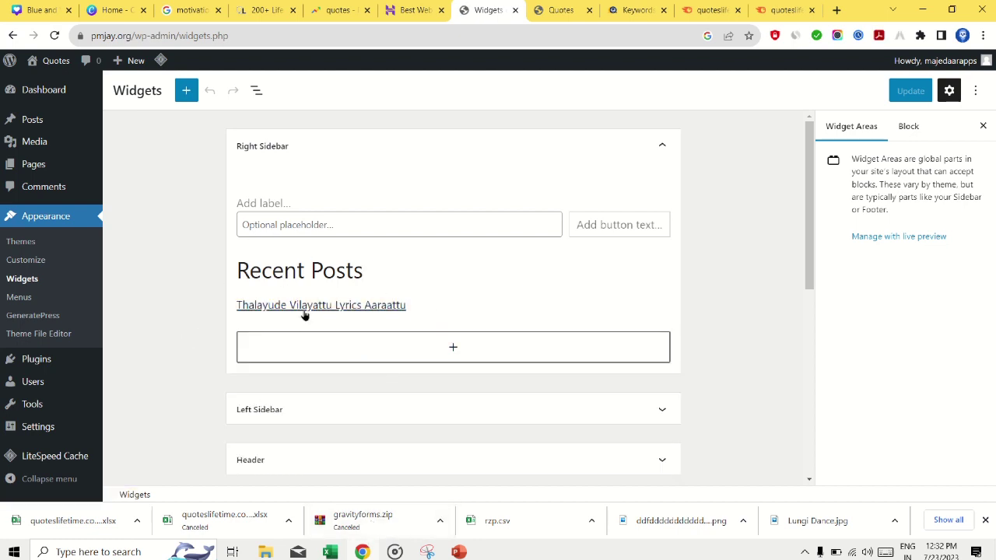
{"action": "left_click", "coordinate": [453, 268]}
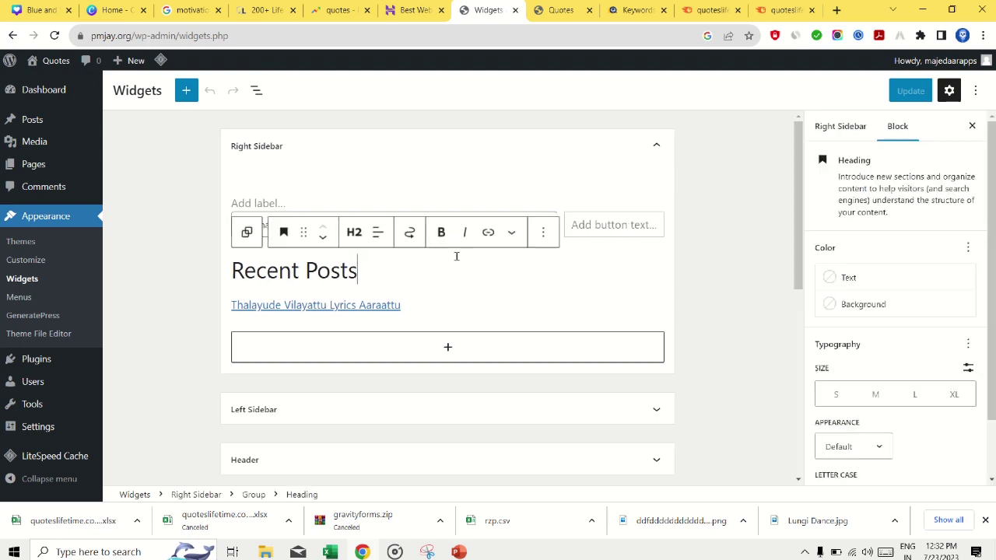
{"action": "left_click", "coordinate": [544, 233]}
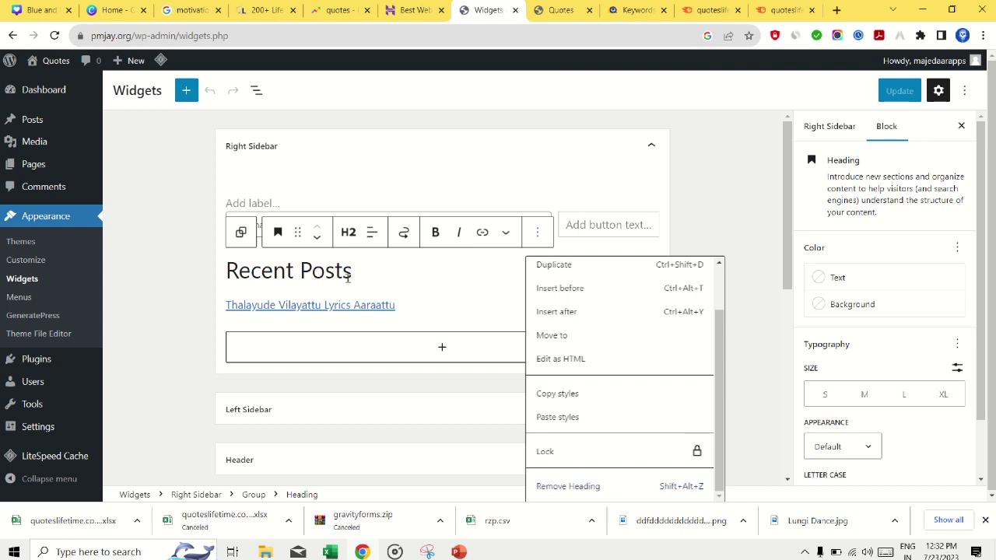
{"action": "left_click", "coordinate": [452, 311]}
{"action": "left_click", "coordinate": [473, 272]}
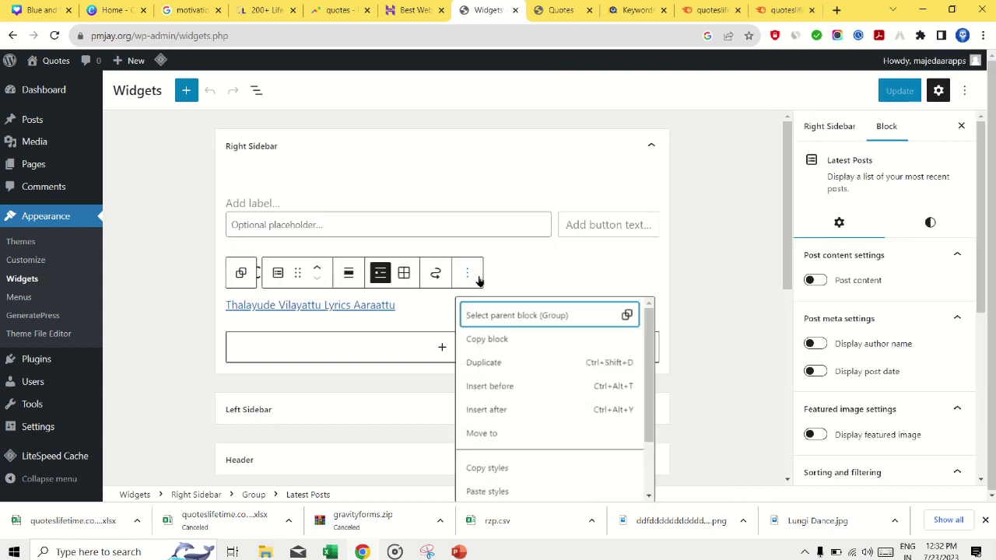
{"action": "scroll", "coordinate": [489, 476], "scroll_direction": "down", "scroll_amount": 2}
{"action": "left_click", "coordinate": [684, 209]}
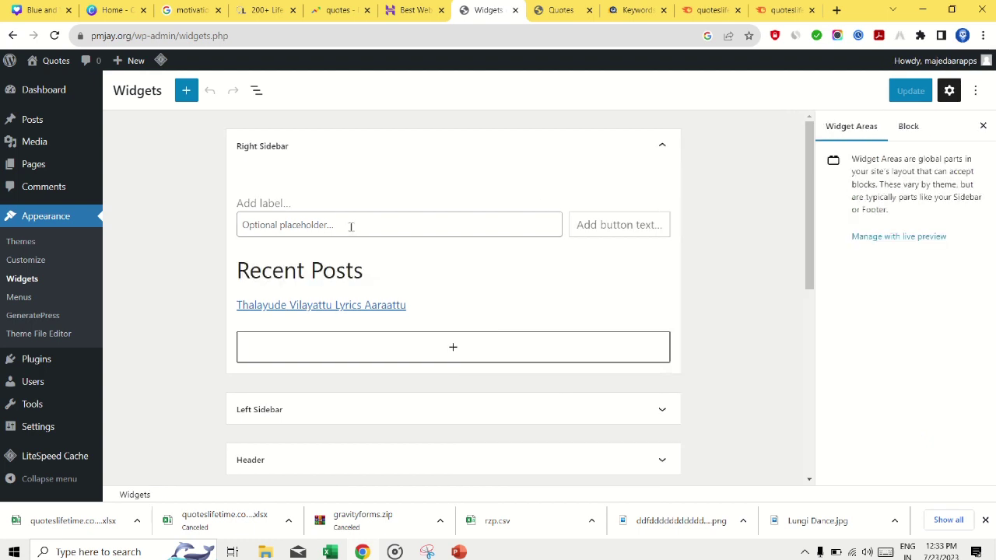
Step: Collapse the Right Sidebar widget area to view the list of available widget areas
{"action": "left_click", "coordinate": [620, 148]}
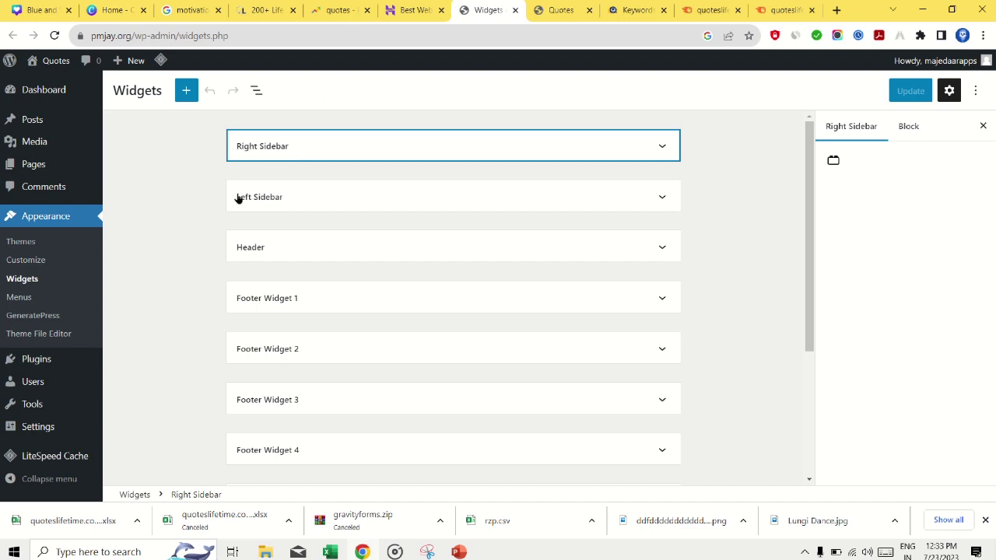
{"action": "left_click", "coordinate": [456, 149]}
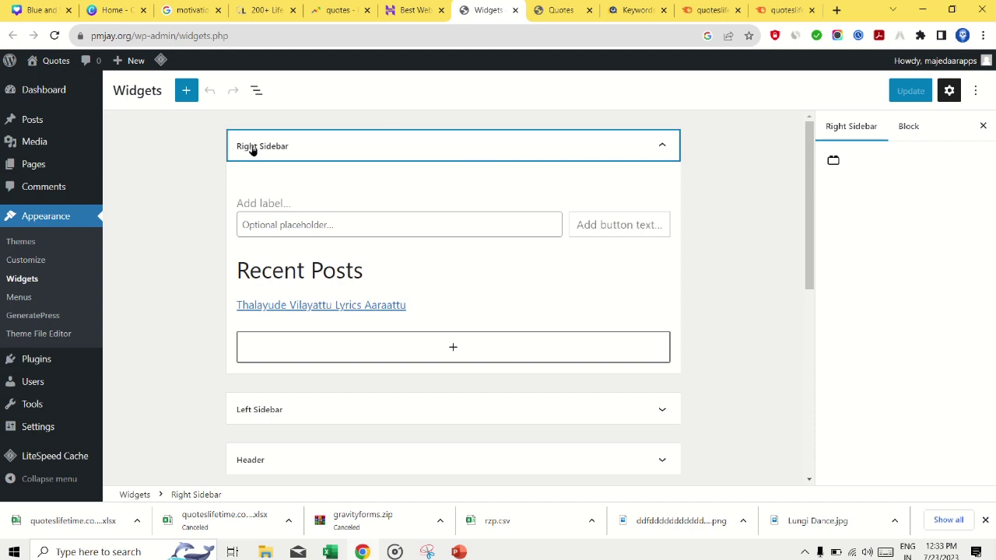
{"action": "left_click", "coordinate": [330, 148]}
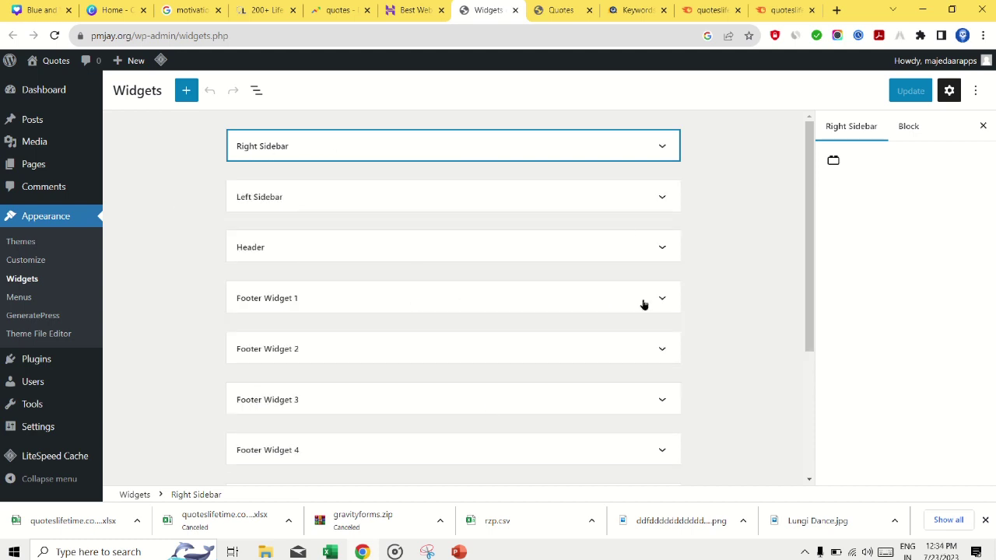
Step: Return to the live site and review the home page's title, content and sidebar layout
{"action": "left_click", "coordinate": [559, 11]}
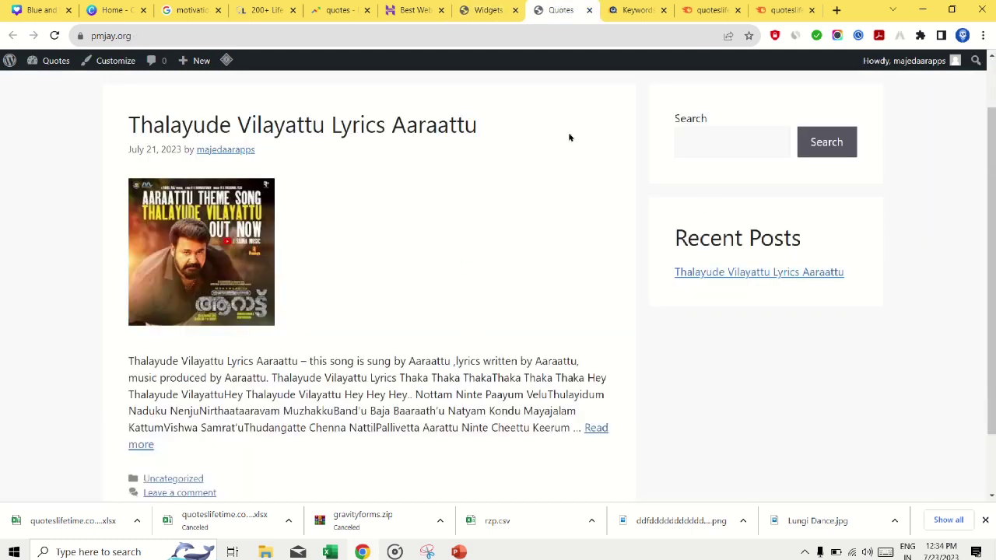
{"action": "scroll", "coordinate": [569, 138], "scroll_direction": "up", "scroll_amount": 1}
{"action": "left_click", "coordinate": [156, 104]}
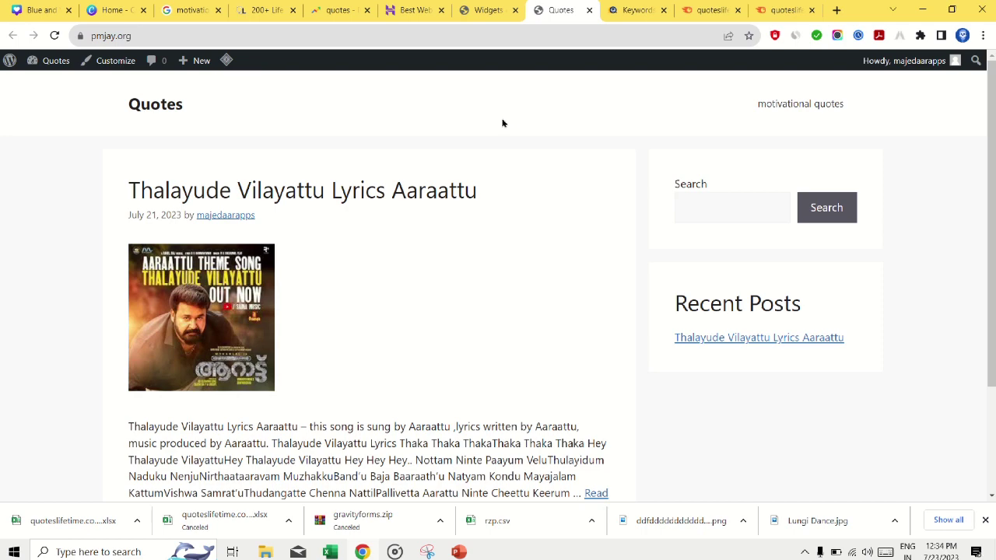
{"action": "scroll", "coordinate": [418, 288], "scroll_direction": "down", "scroll_amount": 2}
{"action": "scroll", "coordinate": [415, 345], "scroll_direction": "up", "scroll_amount": 2}
Step: Open the WordPress posts list and move the "Thalayude Vilayattu Lyrics Aaraattu" post to the trash
{"action": "left_click", "coordinate": [490, 11]}
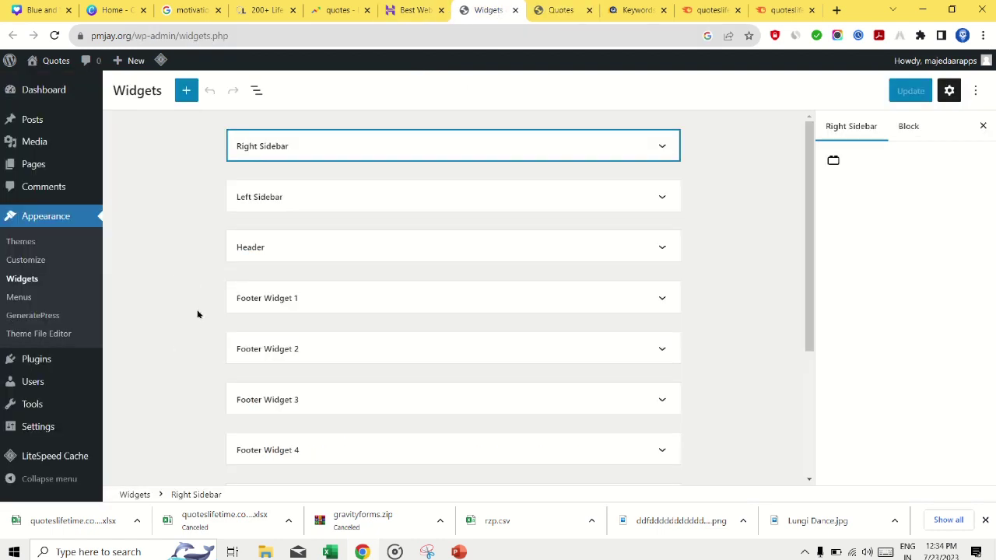
{"action": "left_click", "coordinate": [32, 119]}
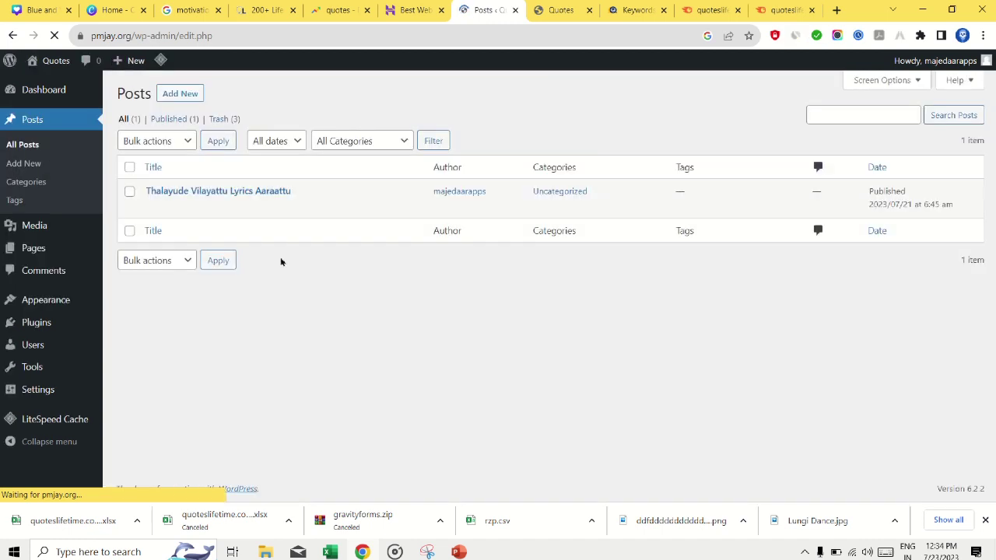
{"action": "mouse_move", "coordinate": [154, 209]}
{"action": "left_click", "coordinate": [129, 191]}
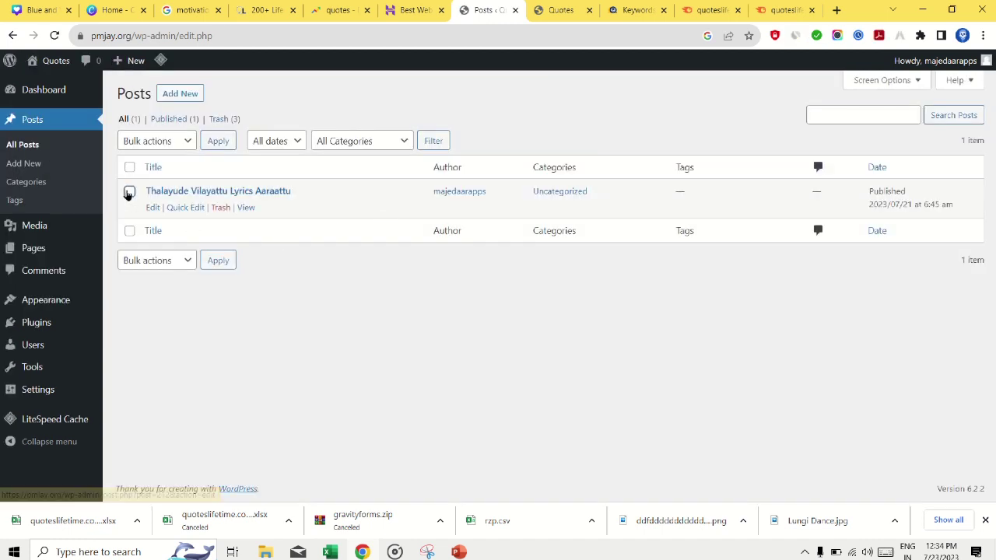
{"action": "left_click", "coordinate": [221, 207]}
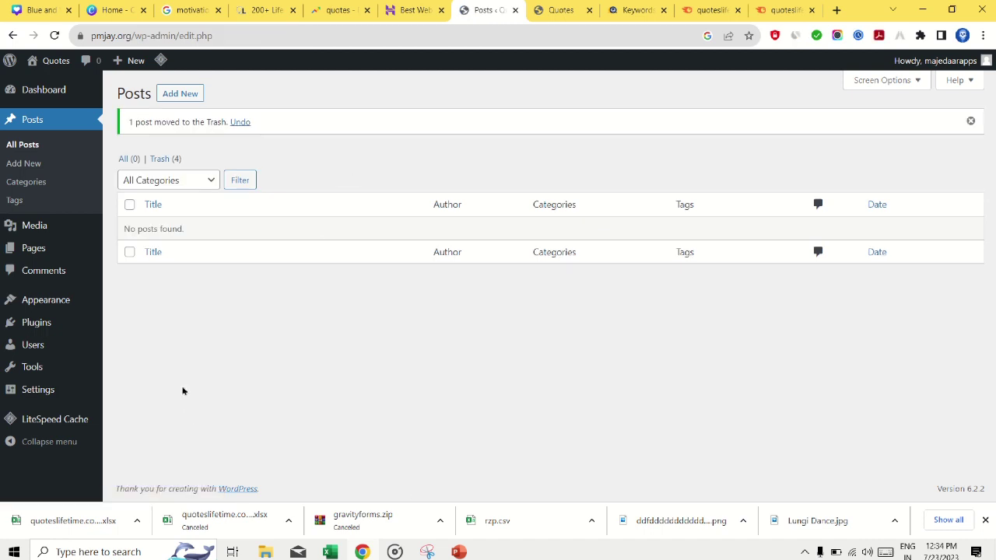
Step: Start a new WordPress post and review the Hindi life quotes page on QuotesLifetime as a reference
{"action": "left_click", "coordinate": [186, 97]}
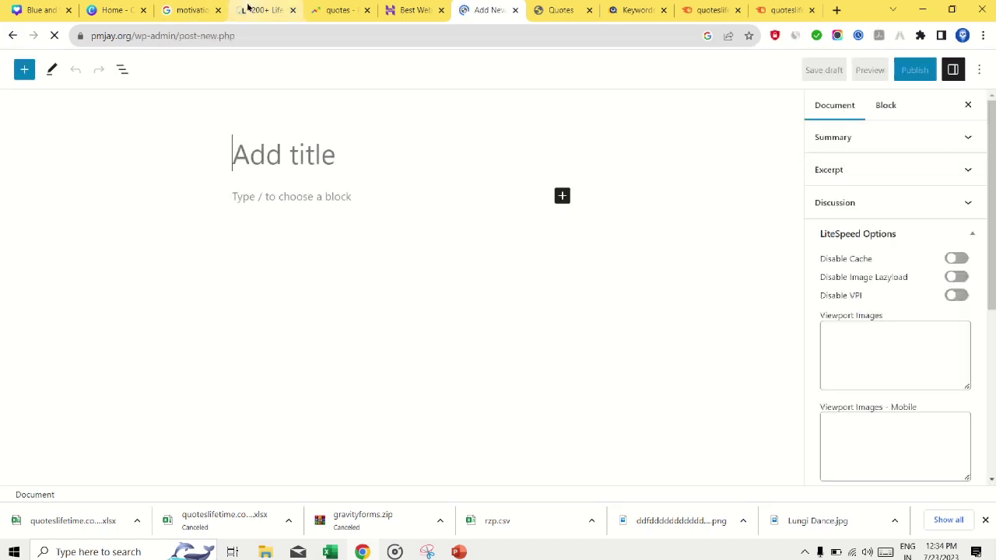
{"action": "left_click", "coordinate": [265, 9]}
{"action": "scroll", "coordinate": [724, 233], "scroll_direction": "down", "scroll_amount": 2}
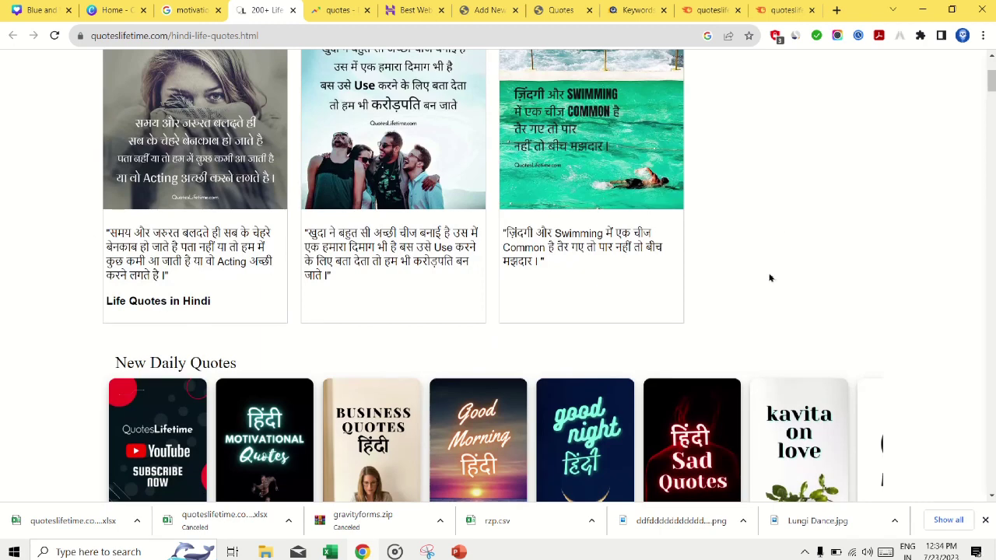
{"action": "scroll", "coordinate": [769, 279], "scroll_direction": "up", "scroll_amount": 2}
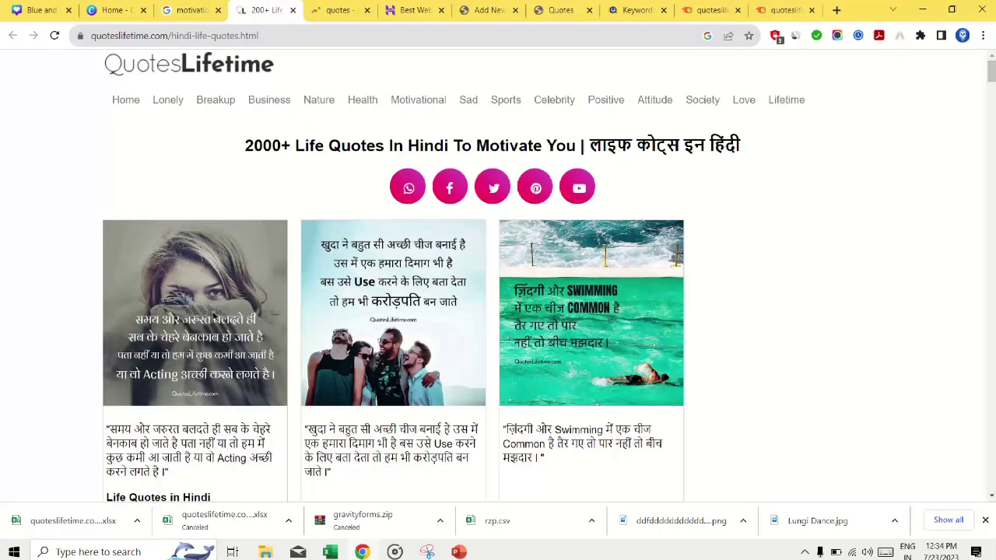
{"action": "scroll", "coordinate": [895, 241], "scroll_direction": "down", "scroll_amount": 2}
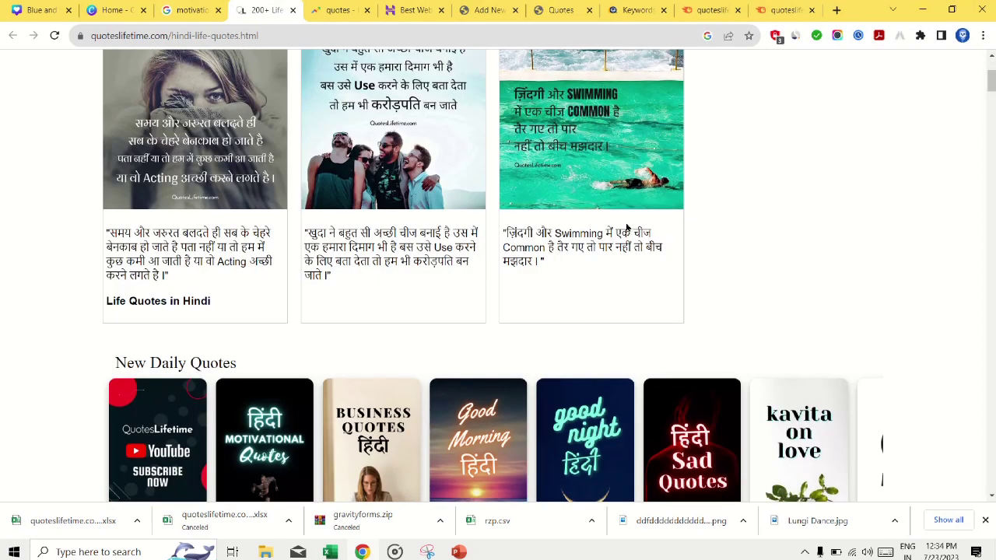
Step: Examine how the QuotesLifetime Hindi life quotes page arranges its heading, share links, quote images and text, comparing it with the empty WordPress post
{"action": "scroll", "coordinate": [791, 228], "scroll_direction": "down", "scroll_amount": 2}
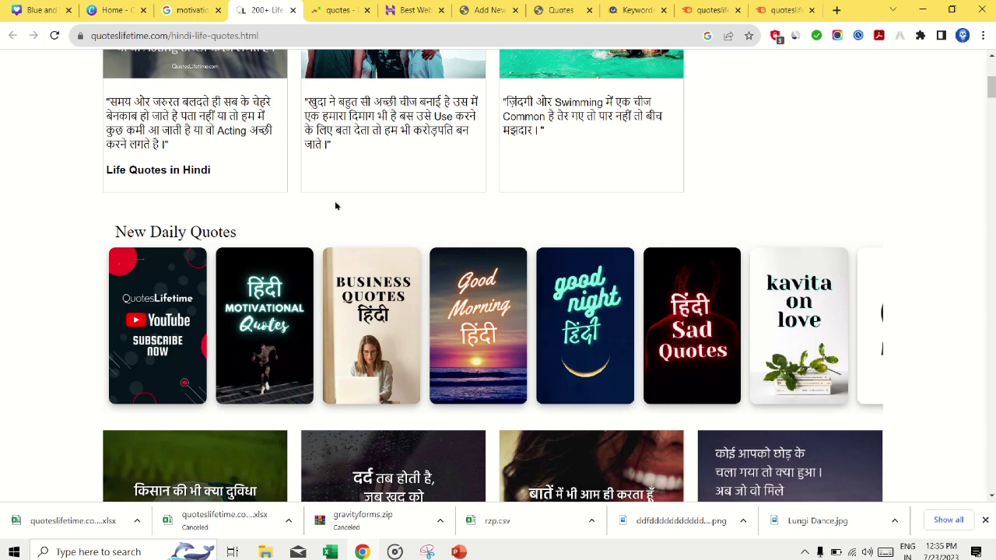
{"action": "scroll", "coordinate": [335, 205], "scroll_direction": "up", "scroll_amount": 3}
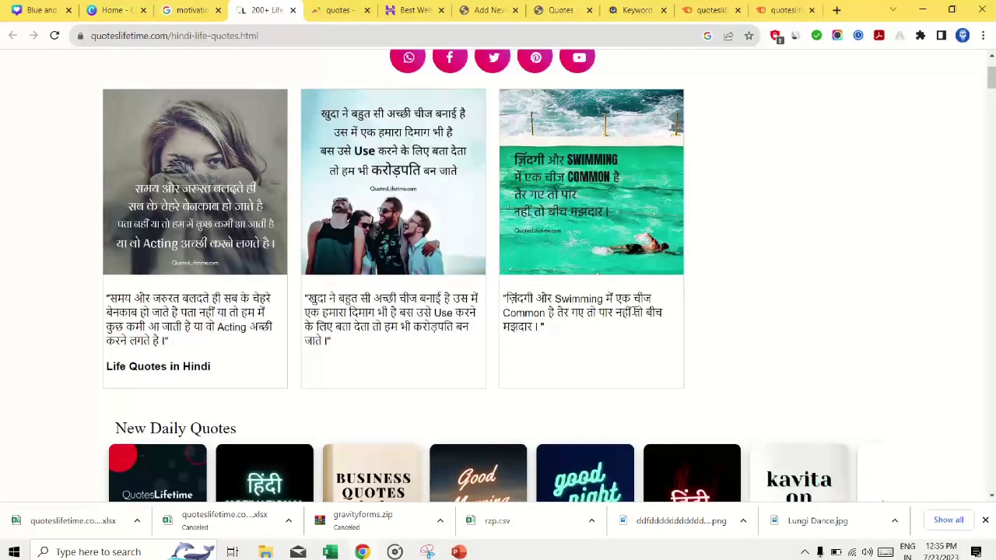
{"action": "scroll", "coordinate": [810, 304], "scroll_direction": "up", "scroll_amount": 2}
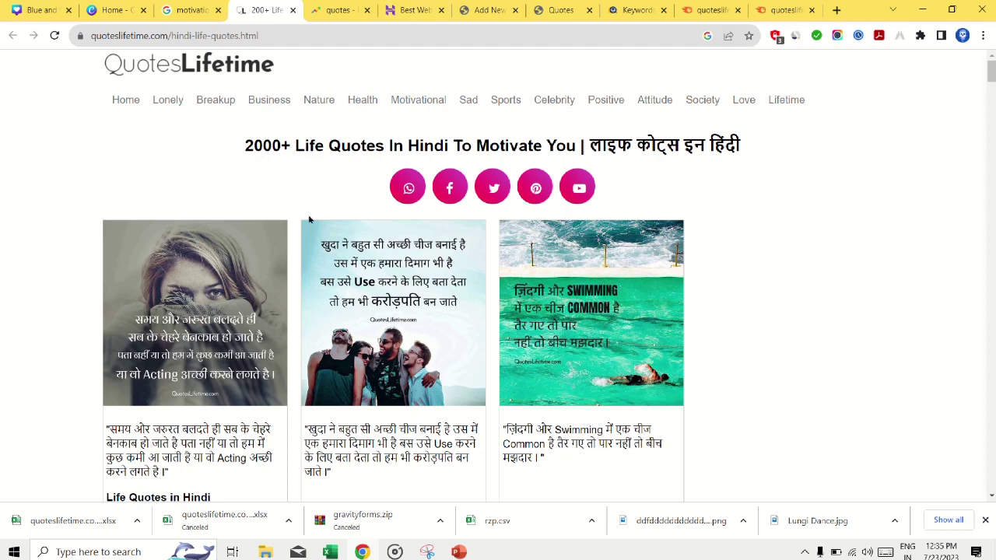
{"action": "scroll", "coordinate": [791, 238], "scroll_direction": "down", "scroll_amount": 1}
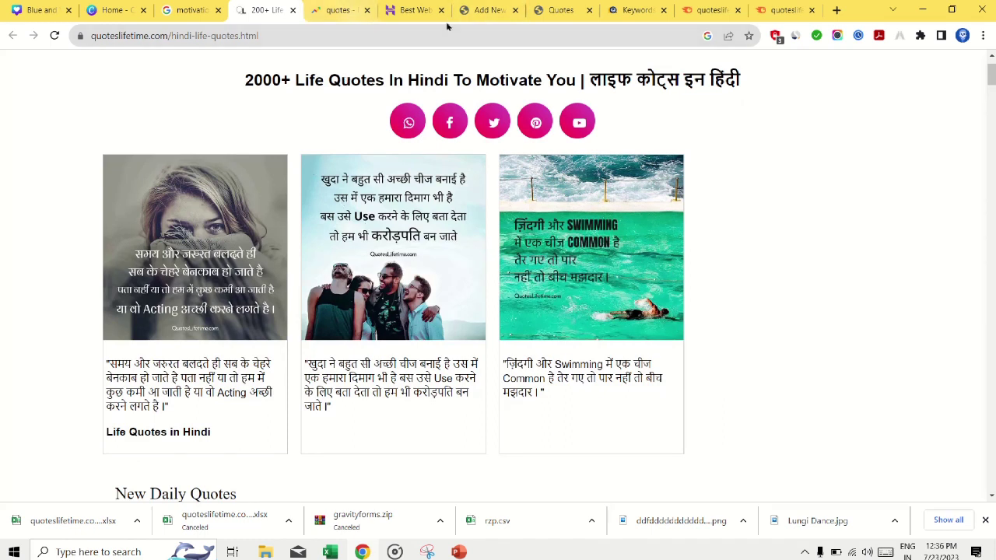
{"action": "left_click", "coordinate": [484, 10]}
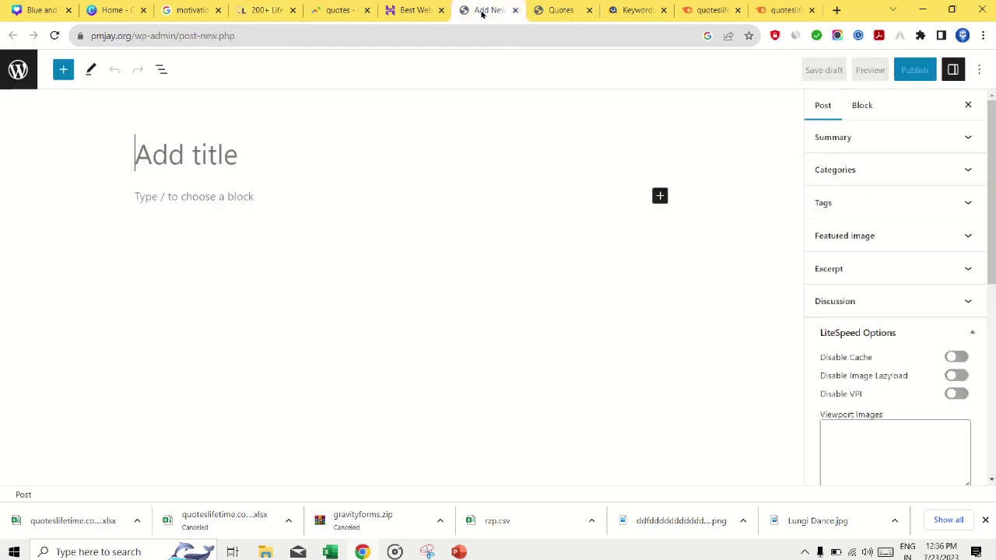
{"action": "left_click", "coordinate": [275, 16]}
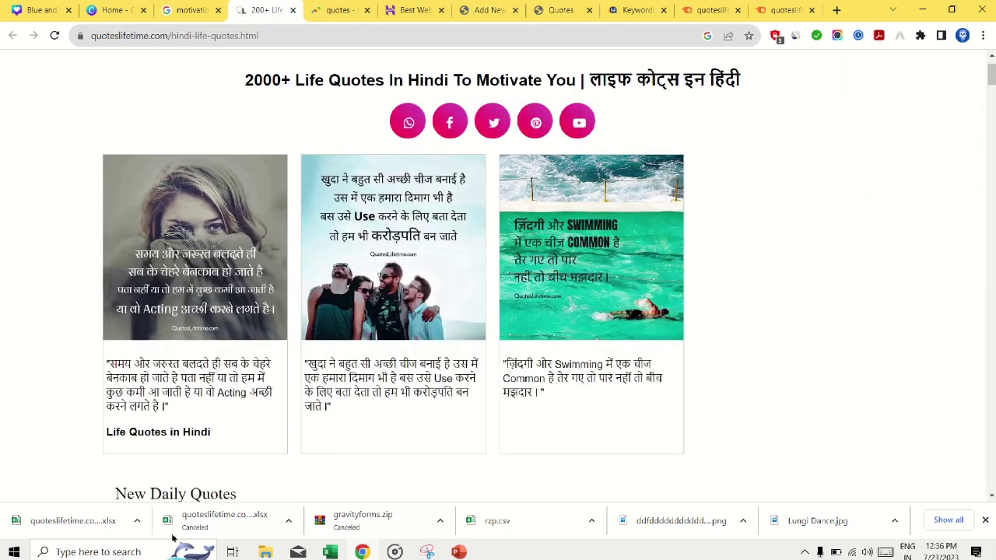
Step: Open the downloaded quoteslifetime.com organic positions workbook in Excel and fit all column widths to their contents
{"action": "left_click", "coordinate": [76, 526]}
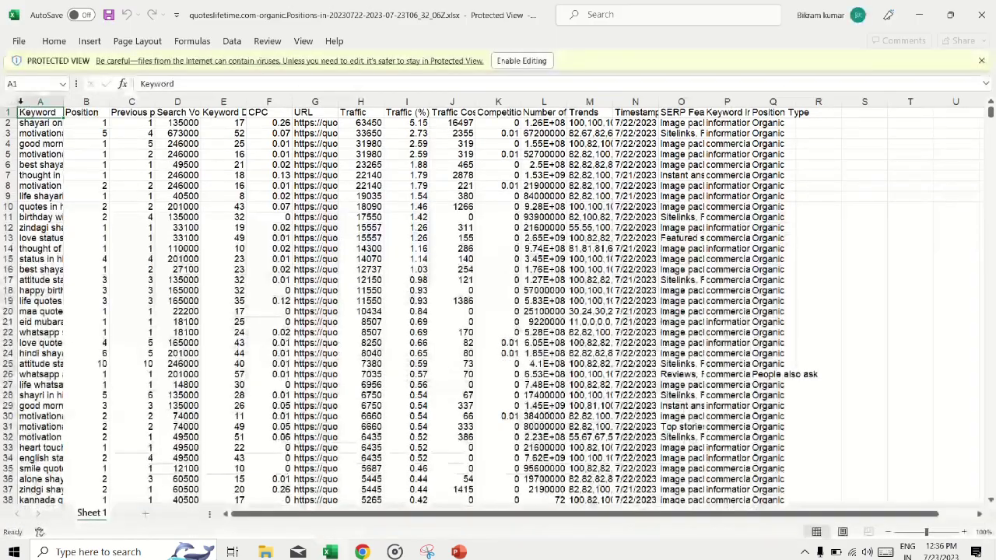
{"action": "left_click", "coordinate": [9, 102]}
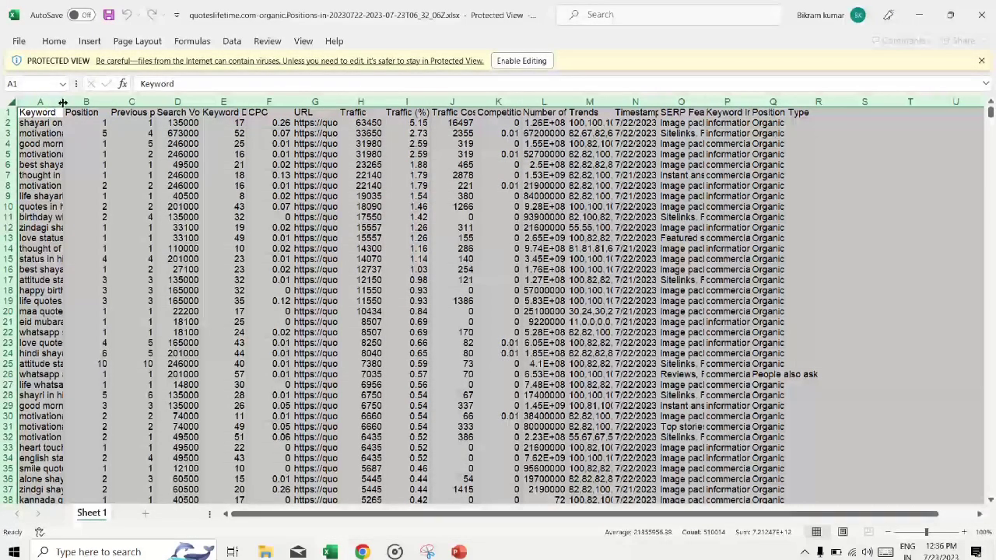
{"action": "left_click_drag", "start_coordinate": [63, 102], "coordinate": [63, 103]}
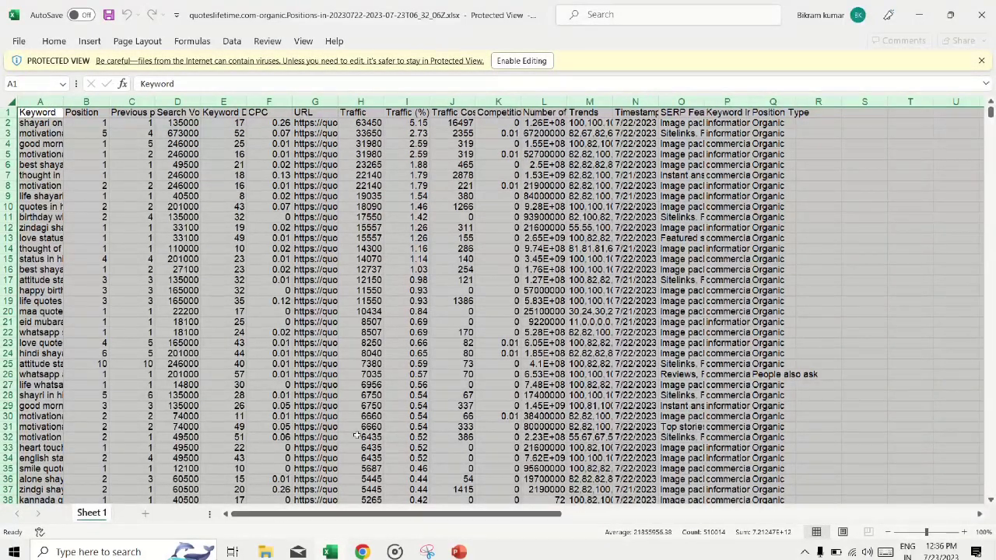
{"action": "double_click", "coordinate": [63, 103]}
Step: Check the Keywords category page on the GPL Blog site in the browser, then return to the keyword workbook in Excel
{"action": "key", "text": "alt+Tab"}
{"action": "left_click", "coordinate": [637, 10]}
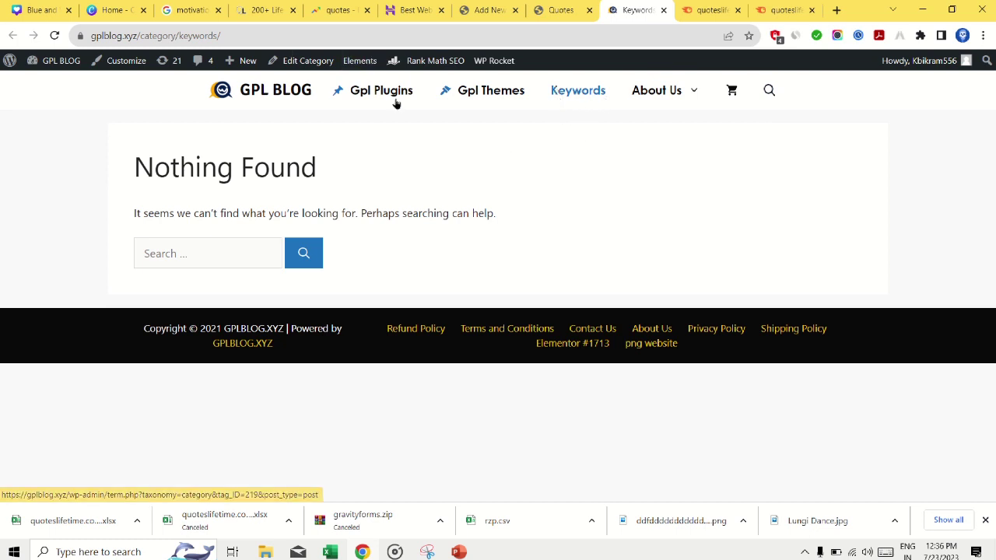
{"action": "mouse_move", "coordinate": [557, 6]}
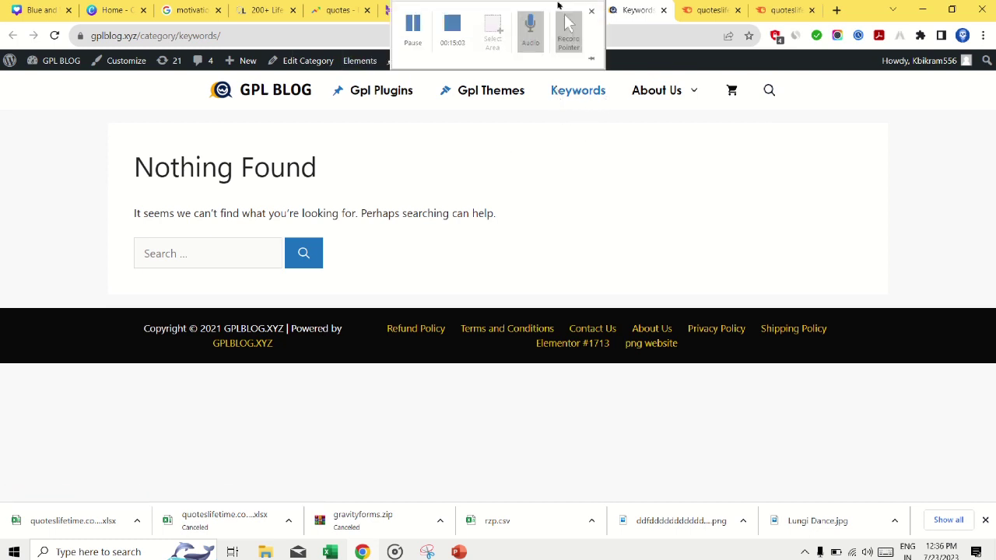
{"action": "left_click", "coordinate": [330, 551]}
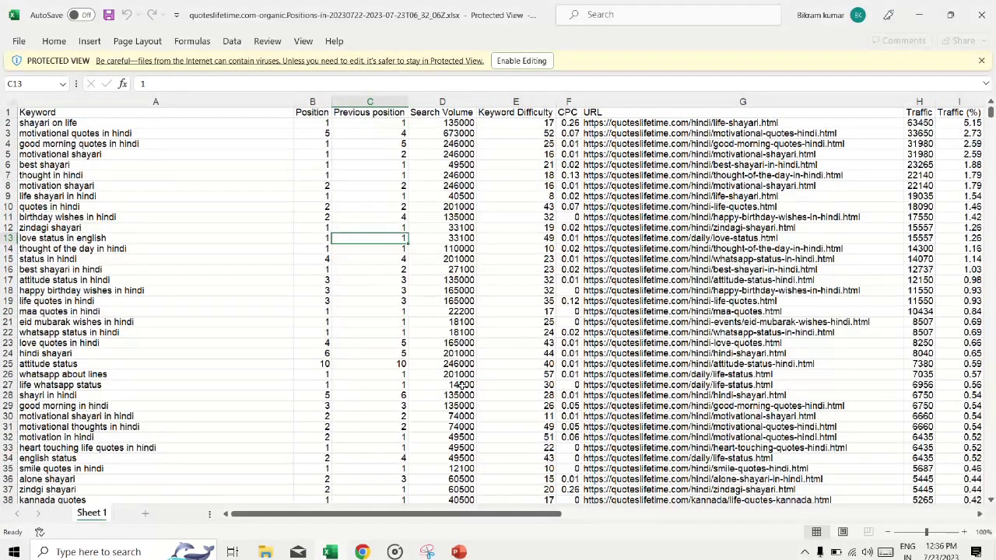
Step: Examine the exported keywords with their positions, search volumes and URLs, and the difficulty values of the Hindi quotes keywords
{"action": "left_click", "coordinate": [252, 217]}
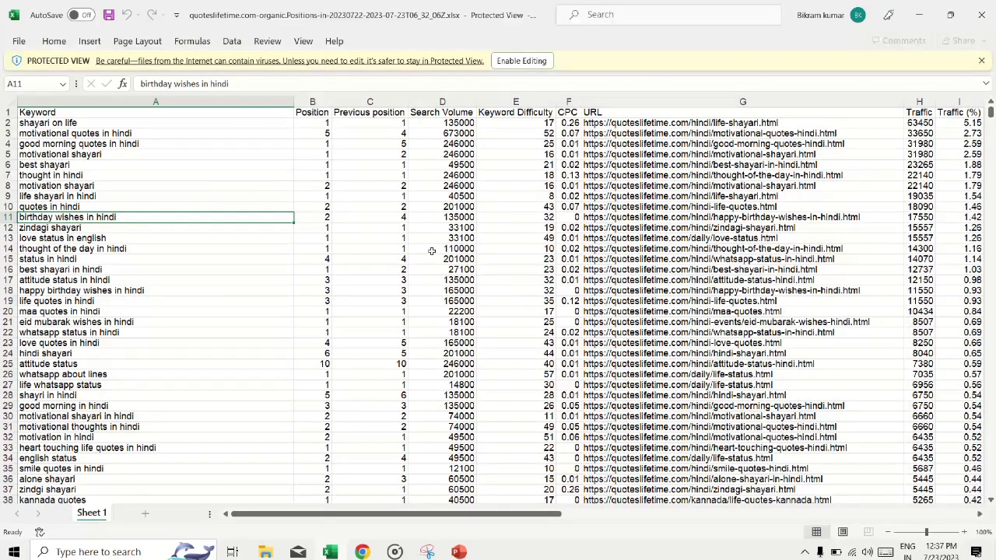
{"action": "left_click", "coordinate": [358, 239]}
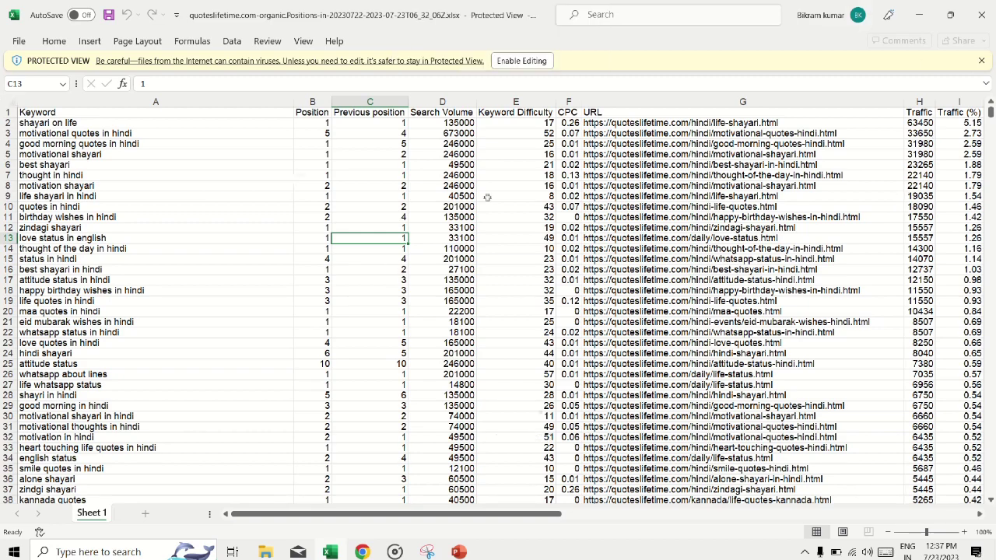
{"action": "scroll", "coordinate": [599, 367], "scroll_direction": "down", "scroll_amount": 4}
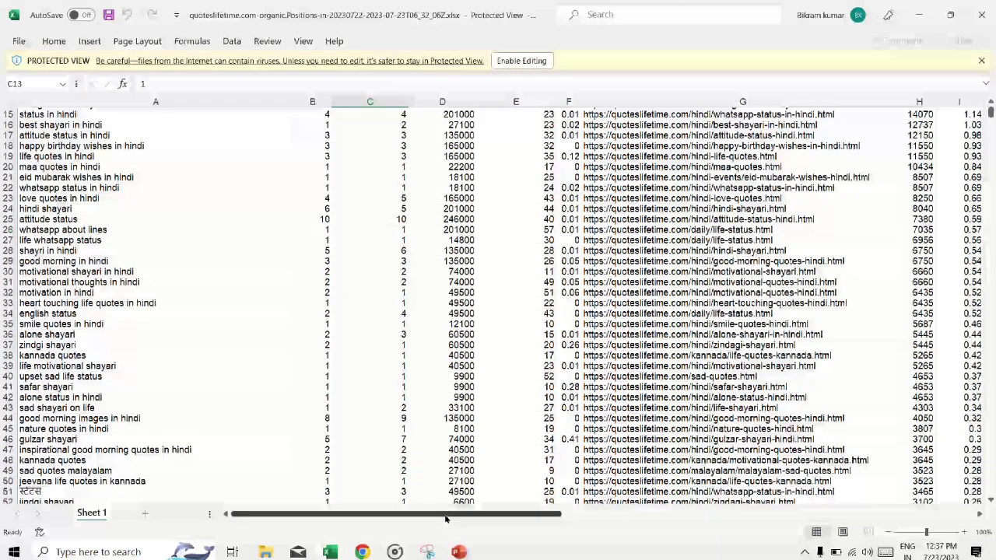
{"action": "mouse_move", "coordinate": [448, 515]}
{"action": "left_mouse_down"}
{"action": "mouse_move", "coordinate": [466, 515]}
{"action": "mouse_move", "coordinate": [432, 509]}
{"action": "left_mouse_up"}
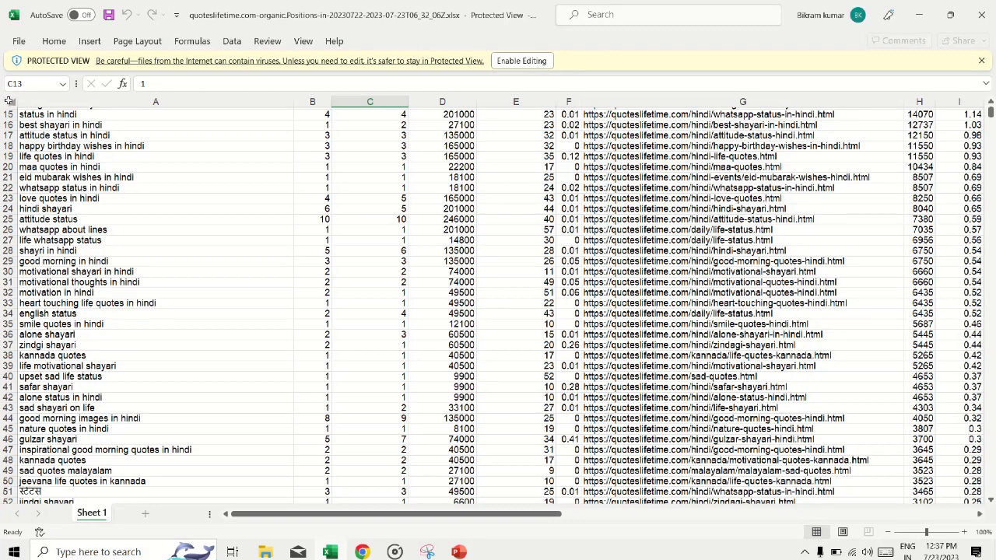
{"action": "left_click", "coordinate": [9, 101]}
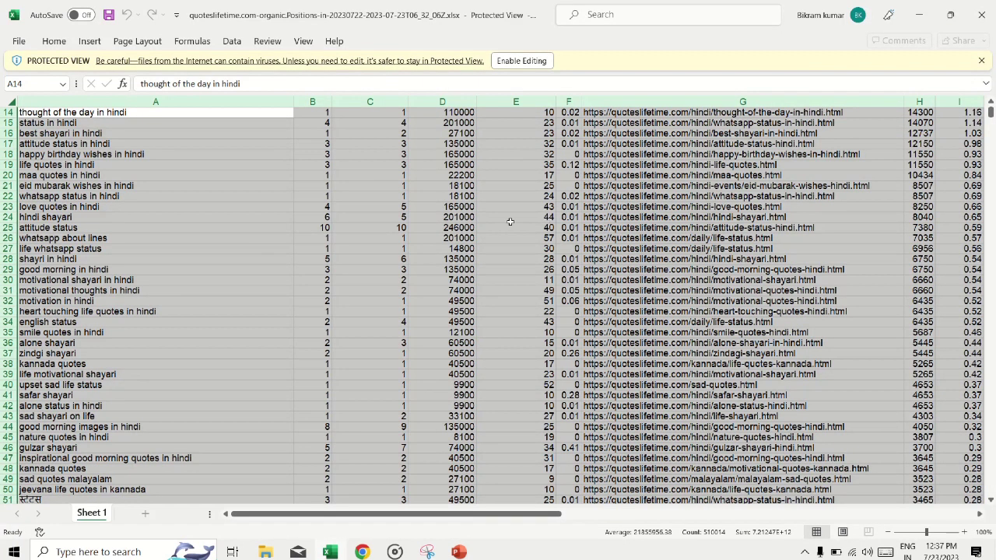
{"action": "left_click", "coordinate": [235, 196]}
{"action": "scroll", "coordinate": [87, 288], "scroll_direction": "up", "scroll_amount": 5}
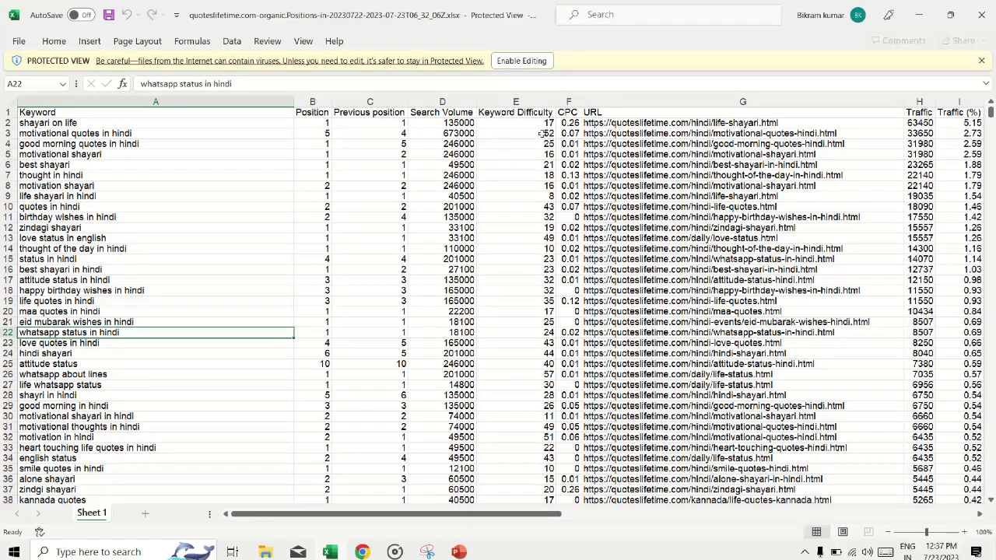
{"action": "left_click", "coordinate": [542, 134]}
{"action": "left_click", "coordinate": [542, 211]}
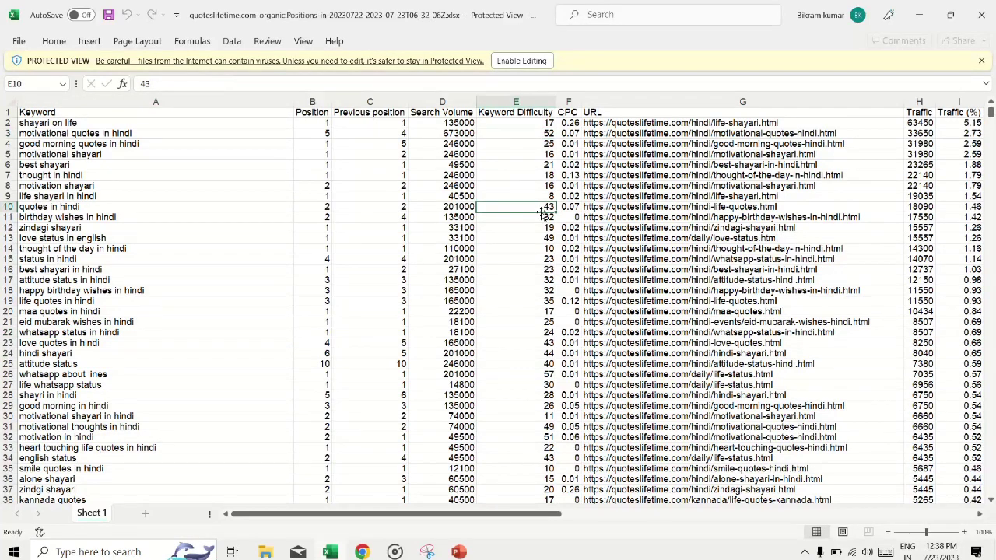
{"action": "left_click", "coordinate": [543, 302]}
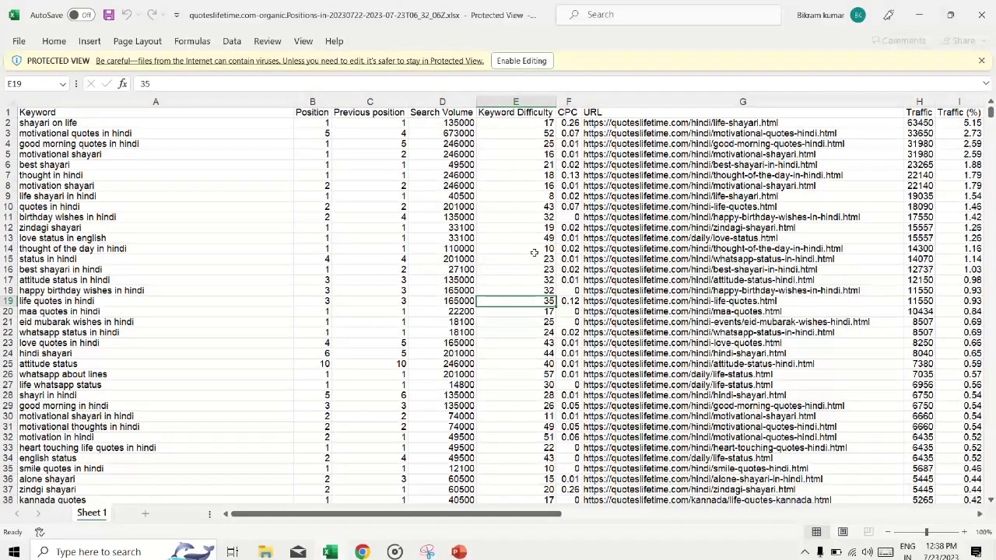
Step: Enable editing of the protected keyword workbook and fit all column widths to their contents
{"action": "left_click", "coordinate": [519, 101]}
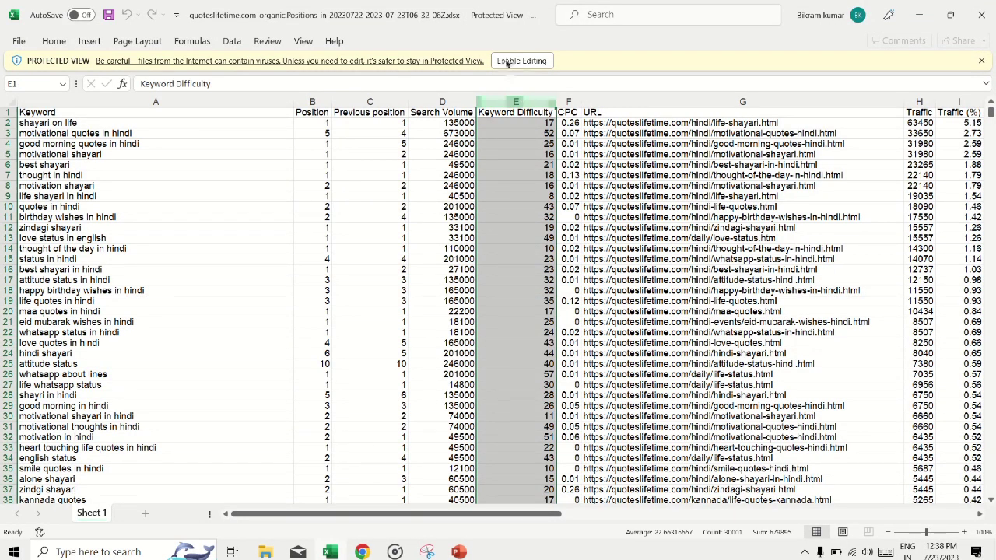
{"action": "left_click", "coordinate": [514, 60]}
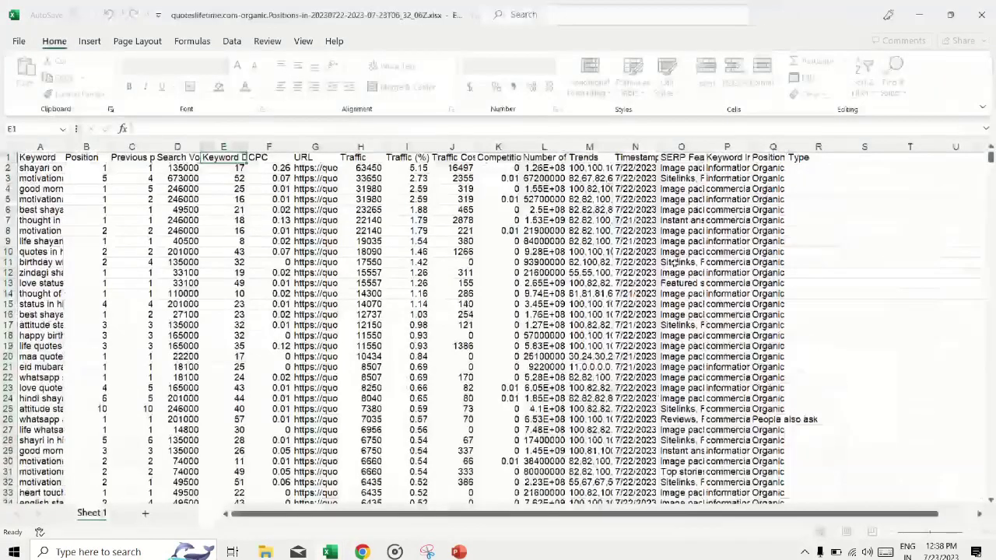
{"action": "left_click", "coordinate": [667, 220]}
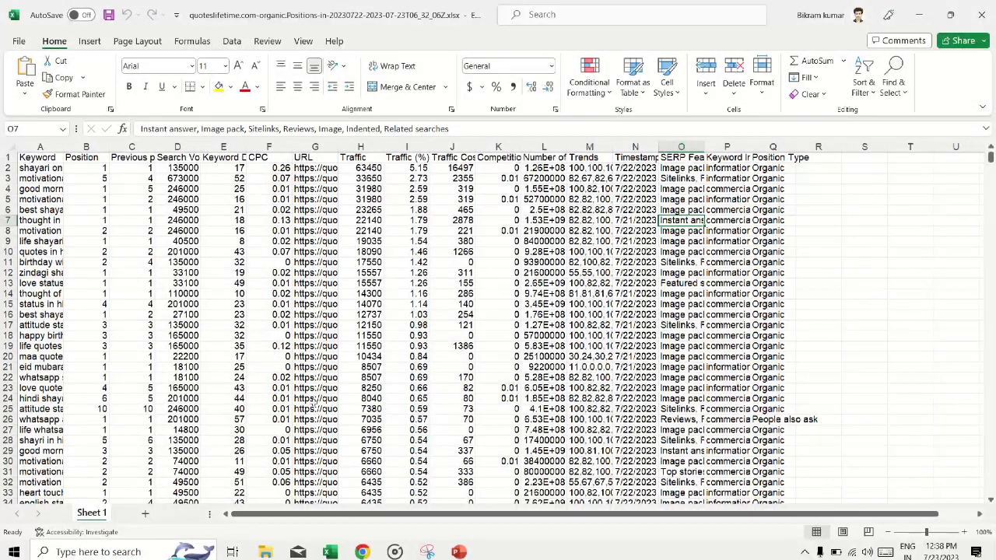
{"action": "left_click", "coordinate": [543, 262]}
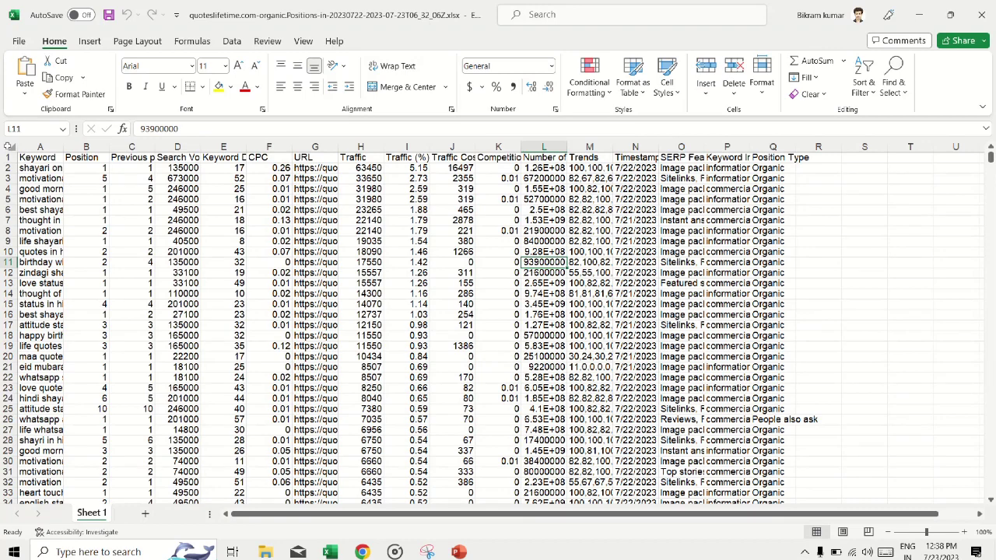
{"action": "left_click", "coordinate": [8, 146]}
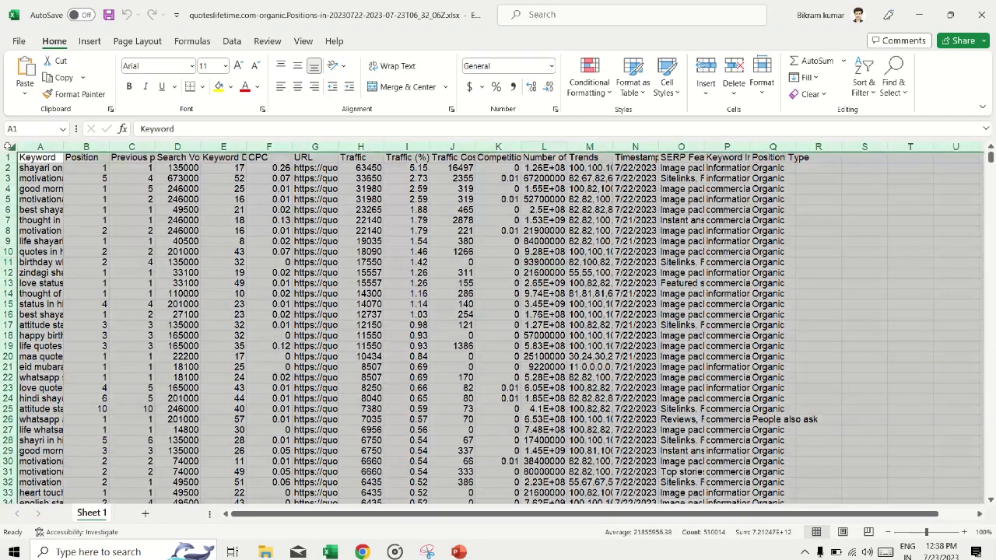
{"action": "double_click", "coordinate": [109, 144]}
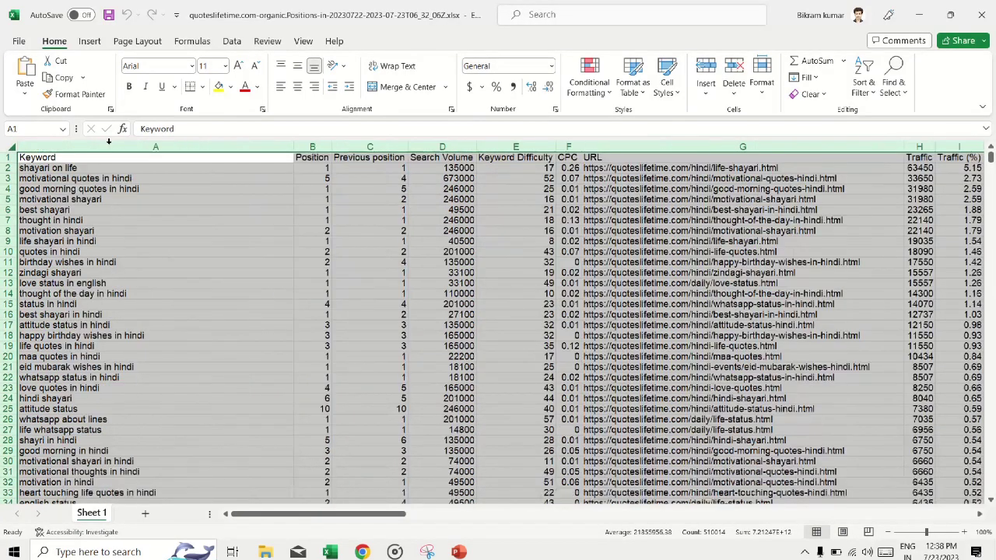
{"action": "left_click", "coordinate": [773, 233]}
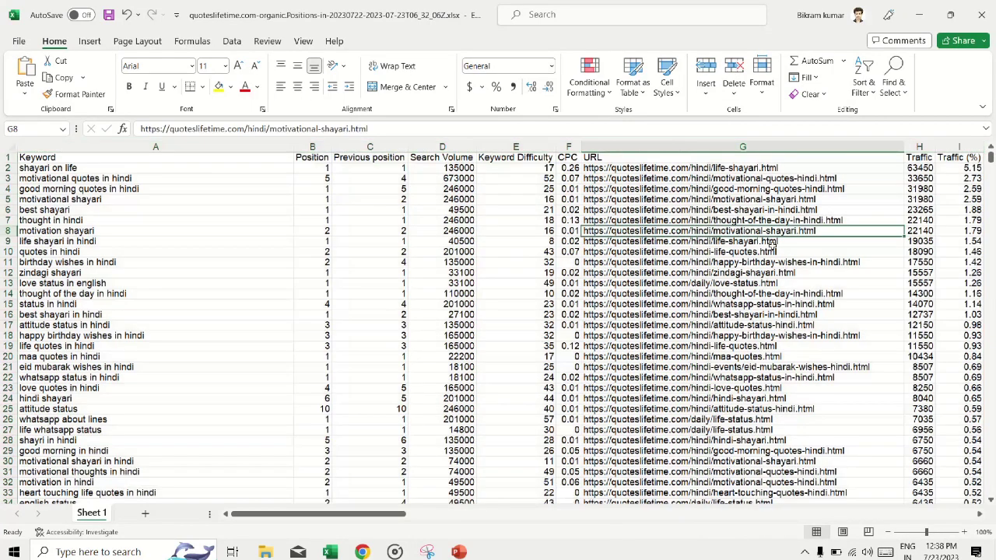
Step: Add a filter to the Keyword Difficulty column
{"action": "left_click", "coordinate": [520, 143]}
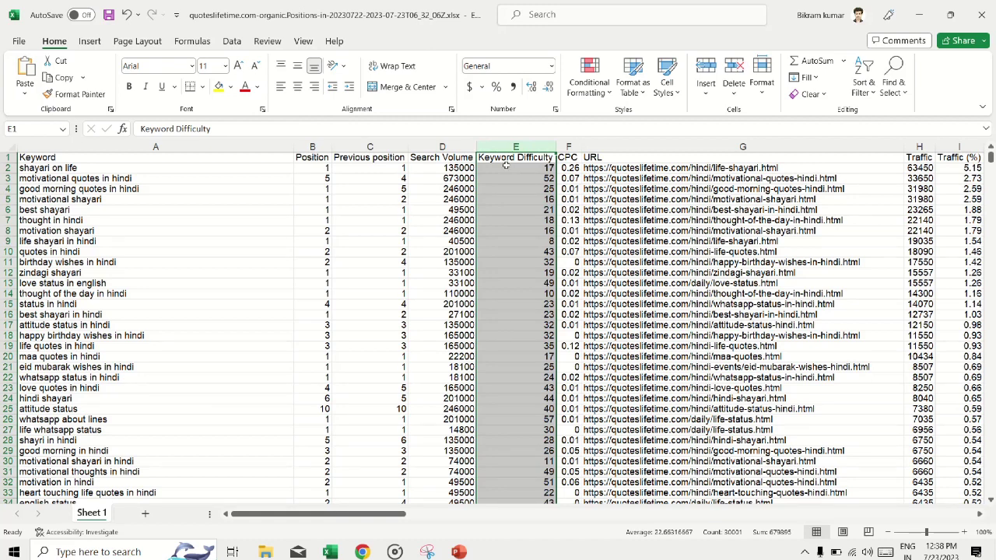
{"action": "left_click", "coordinate": [864, 84]}
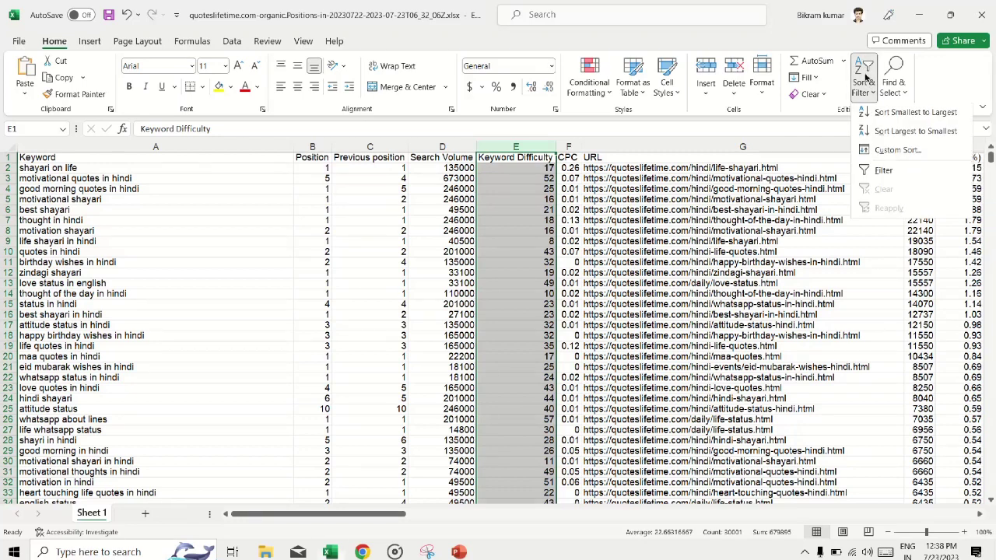
{"action": "left_click", "coordinate": [883, 173]}
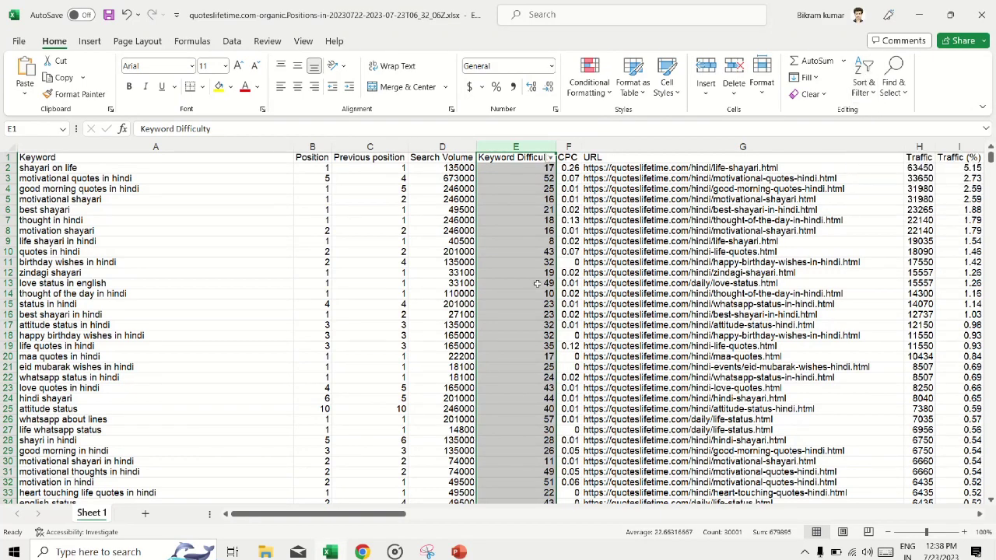
{"action": "left_click", "coordinate": [595, 221]}
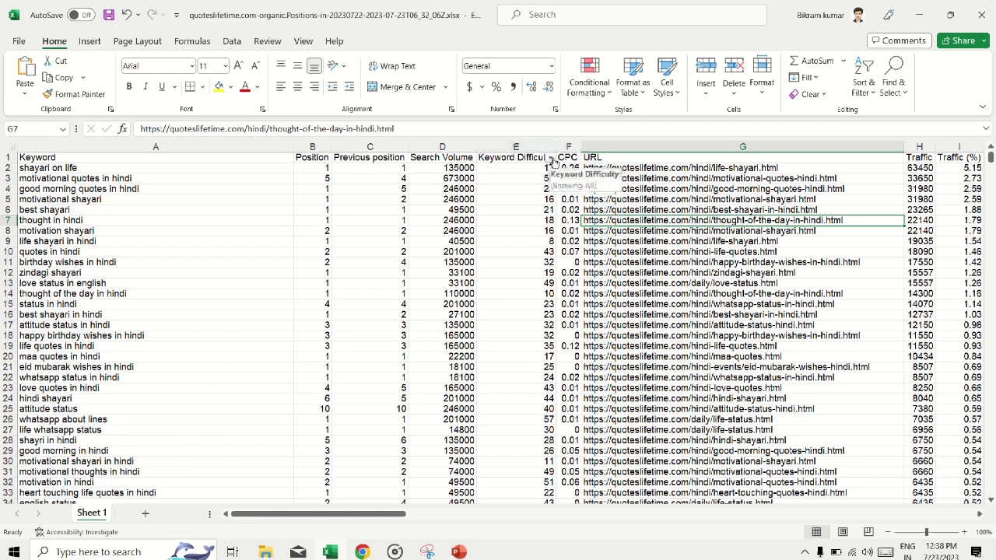
Step: Filter the Keyword Difficulty column to show only keywords with the difficulty values 0 through 10
{"action": "left_click", "coordinate": [550, 158]}
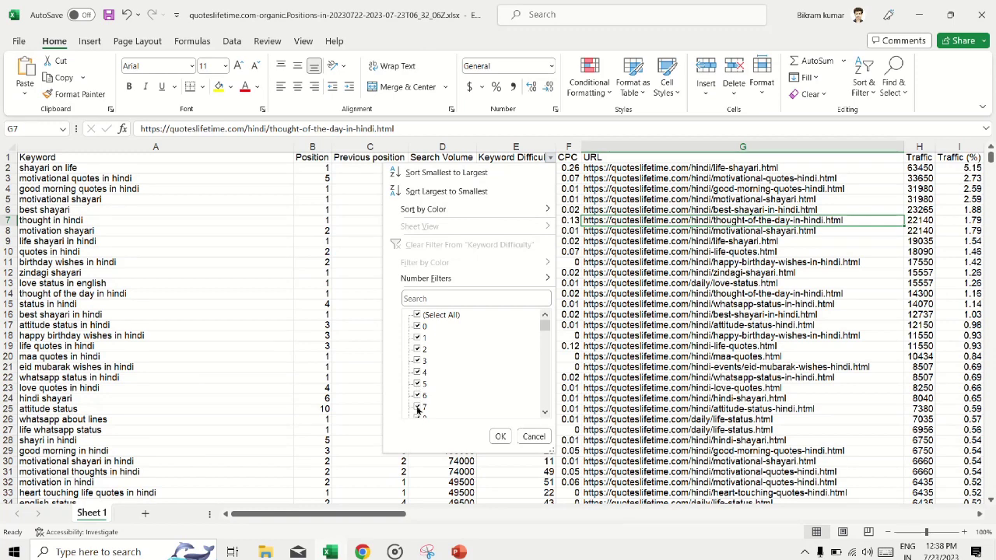
{"action": "left_click", "coordinate": [419, 315]}
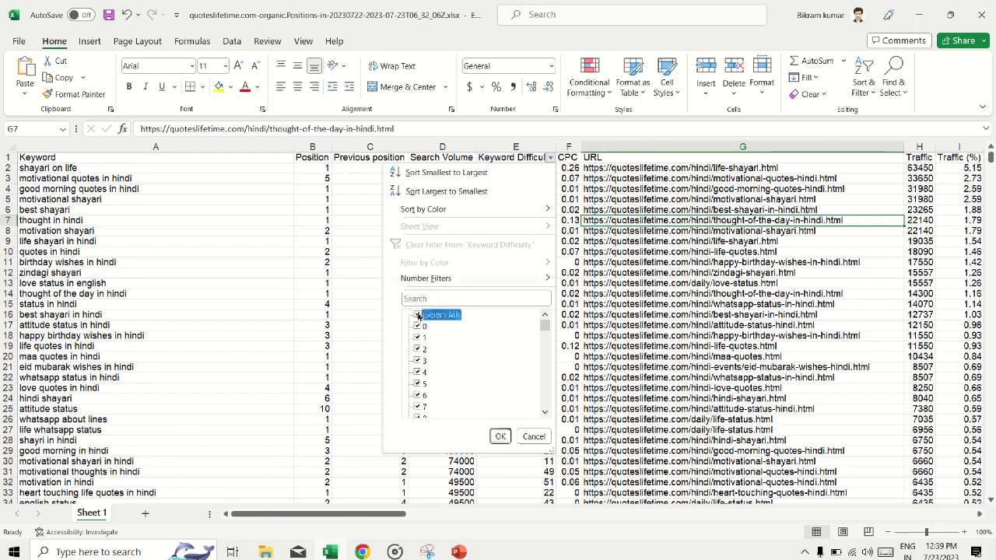
{"action": "left_click", "coordinate": [424, 326]}
{"action": "left_click", "coordinate": [424, 336]}
{"action": "left_click", "coordinate": [424, 348]}
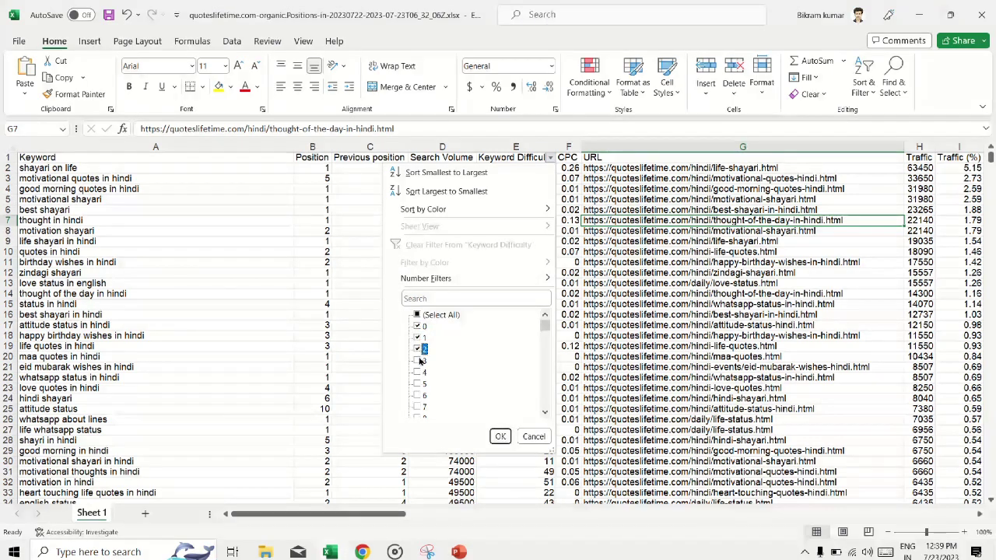
{"action": "left_click", "coordinate": [424, 360]}
{"action": "left_click", "coordinate": [420, 372]}
{"action": "left_click", "coordinate": [420, 384]}
{"action": "left_click", "coordinate": [420, 395]}
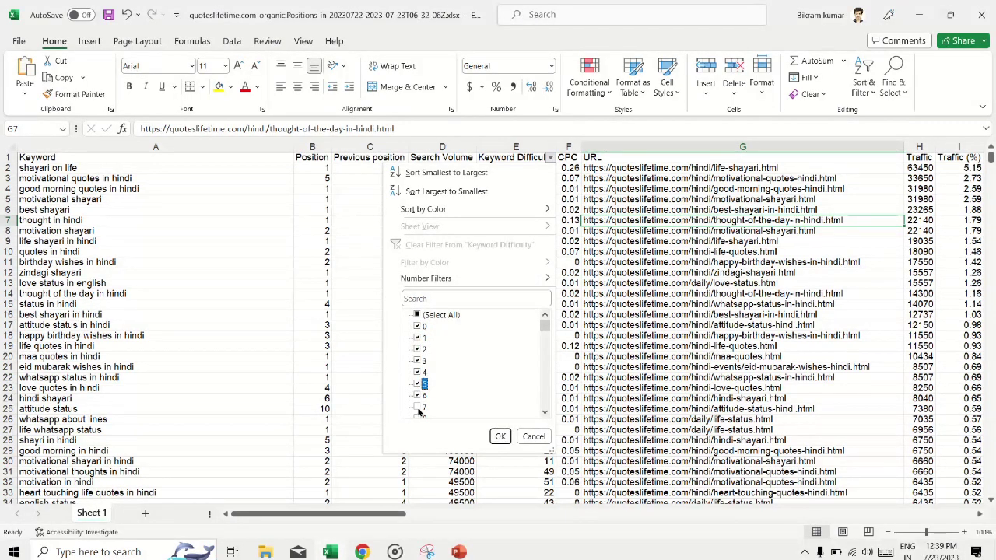
{"action": "left_click", "coordinate": [420, 406]}
{"action": "scroll", "coordinate": [420, 408], "scroll_direction": "down", "scroll_amount": 2}
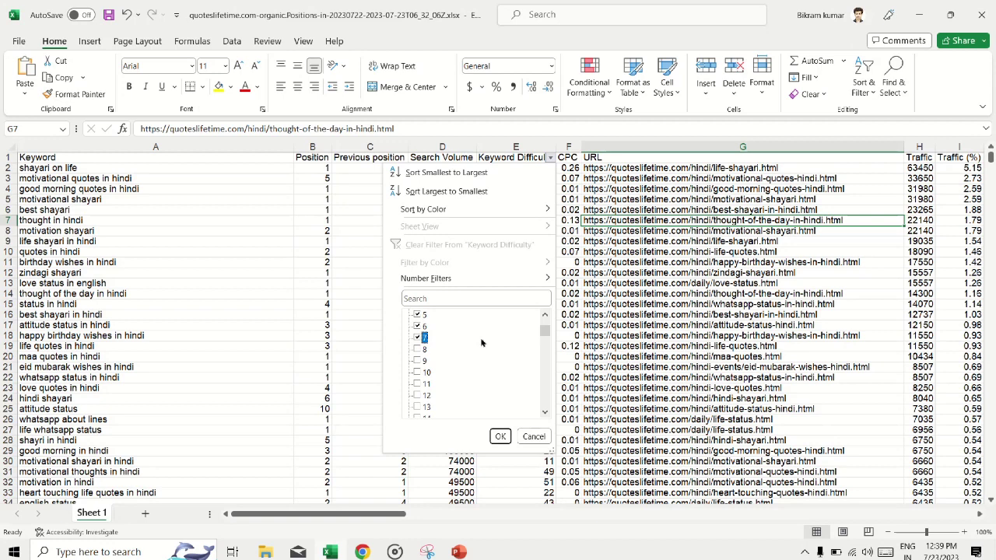
{"action": "left_click", "coordinate": [420, 348]}
{"action": "left_click", "coordinate": [420, 360]}
{"action": "left_click", "coordinate": [420, 371]}
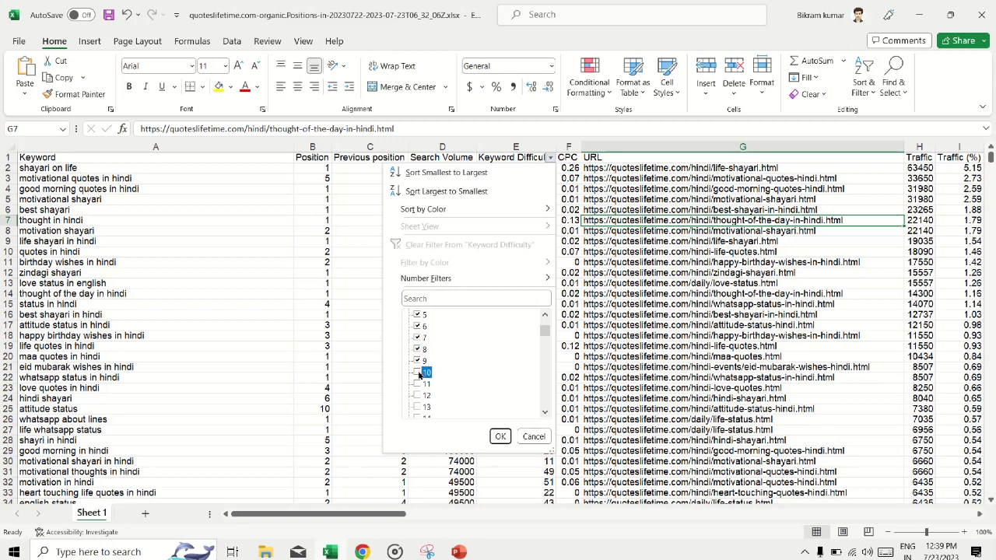
{"action": "left_click", "coordinate": [501, 438]}
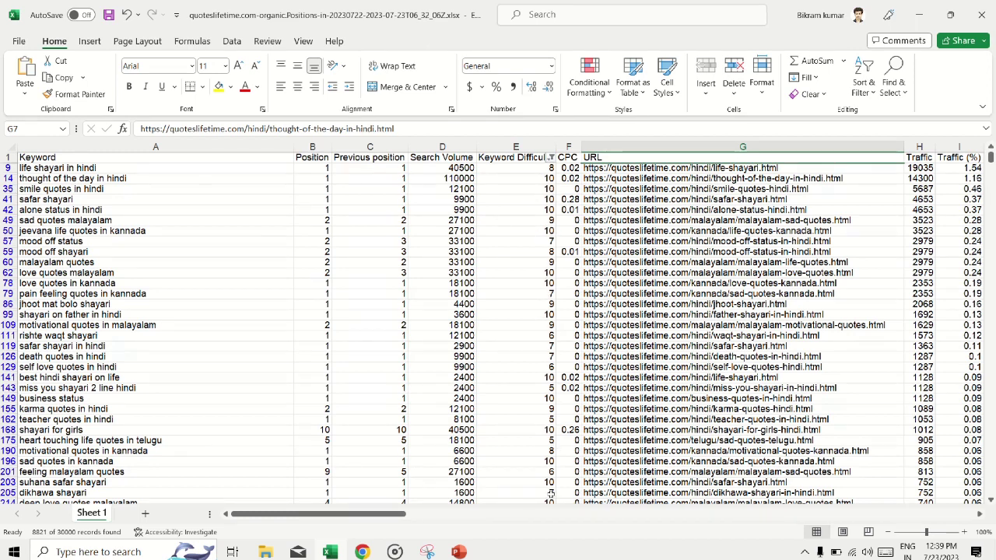
Step: Examine the filtered low-difficulty keywords, including the difficulty and search volume of the first listed keyword
{"action": "scroll", "coordinate": [543, 307], "scroll_direction": "down", "scroll_amount": 1}
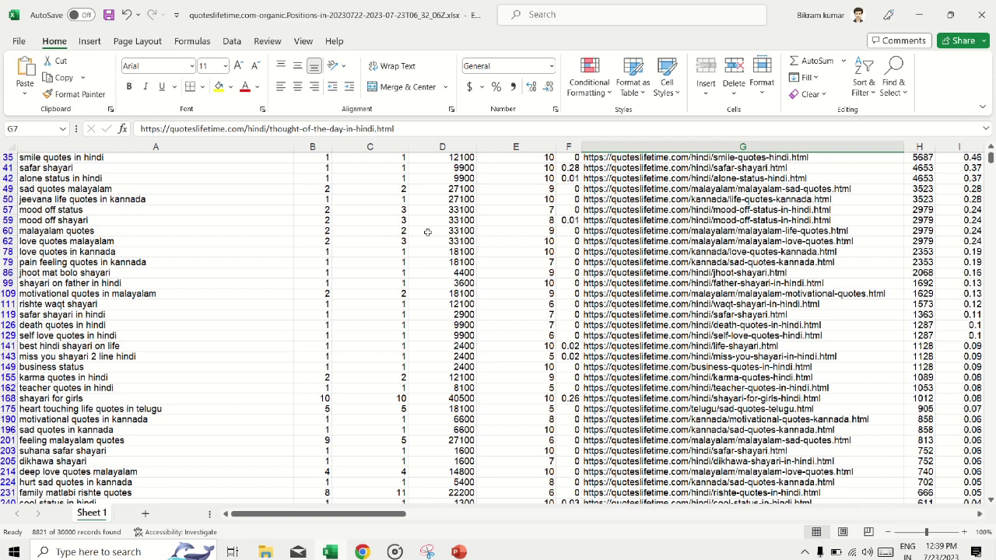
{"action": "scroll", "coordinate": [427, 232], "scroll_direction": "up", "scroll_amount": 1}
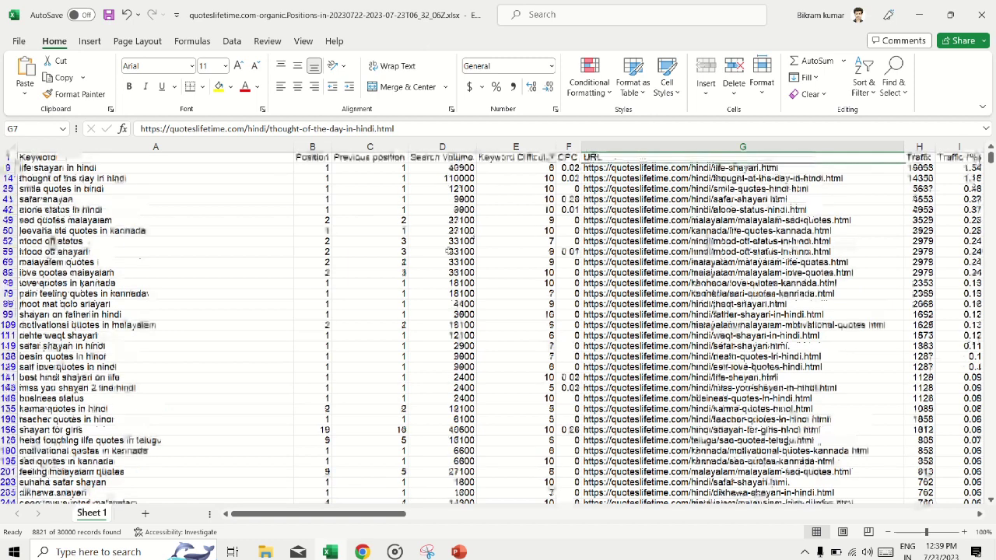
{"action": "left_click", "coordinate": [180, 234]}
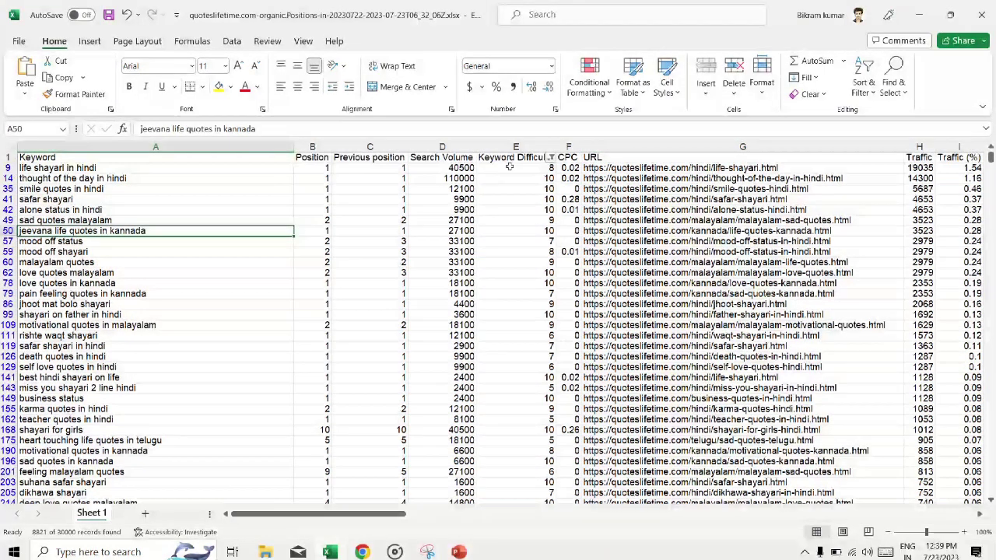
{"action": "left_click", "coordinate": [535, 168]}
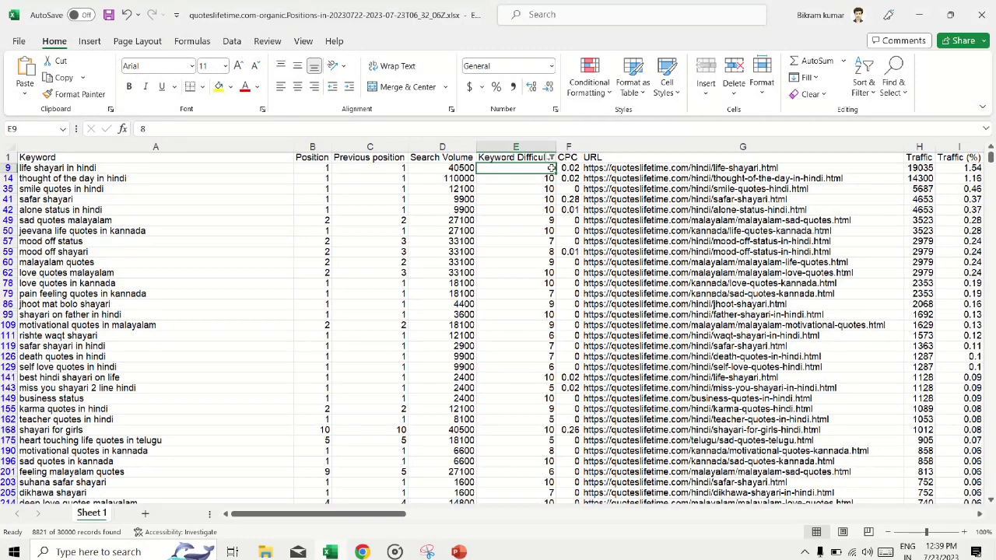
{"action": "left_click", "coordinate": [435, 167]}
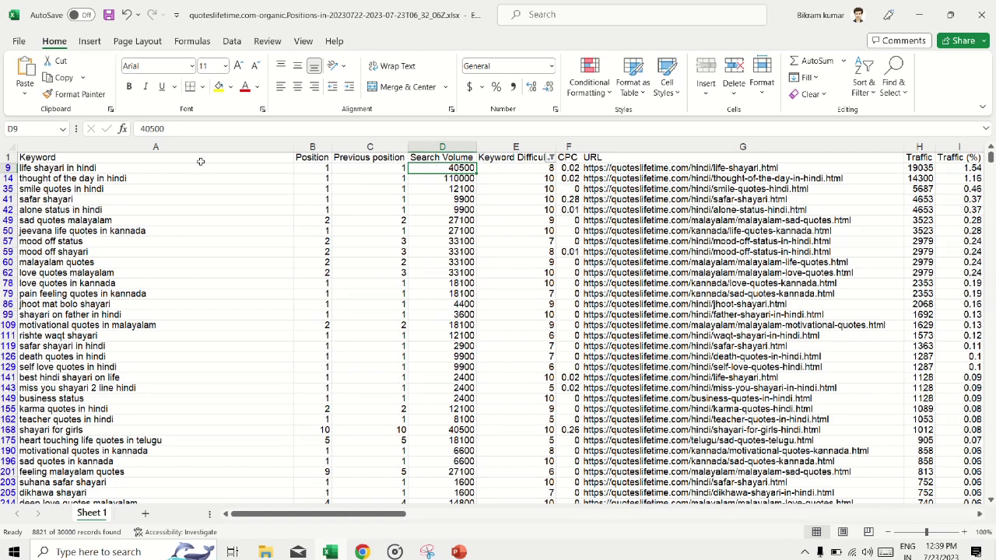
Step: Copy the keyword "life shayari in hindi" and search Google in a new browser tab for its suggestion "life shayari in hindi motivational"
{"action": "left_click", "coordinate": [99, 167]}
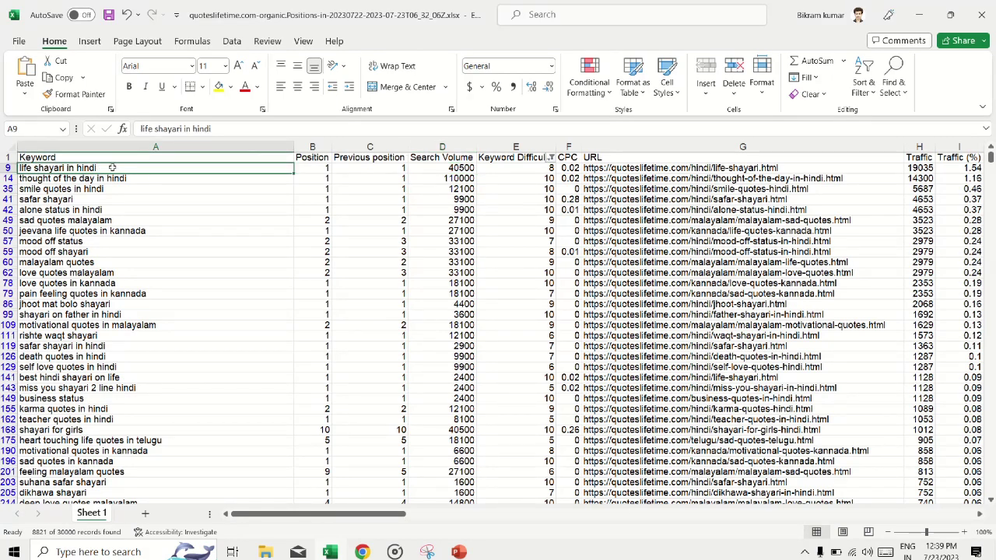
{"action": "double_click", "coordinate": [112, 167]}
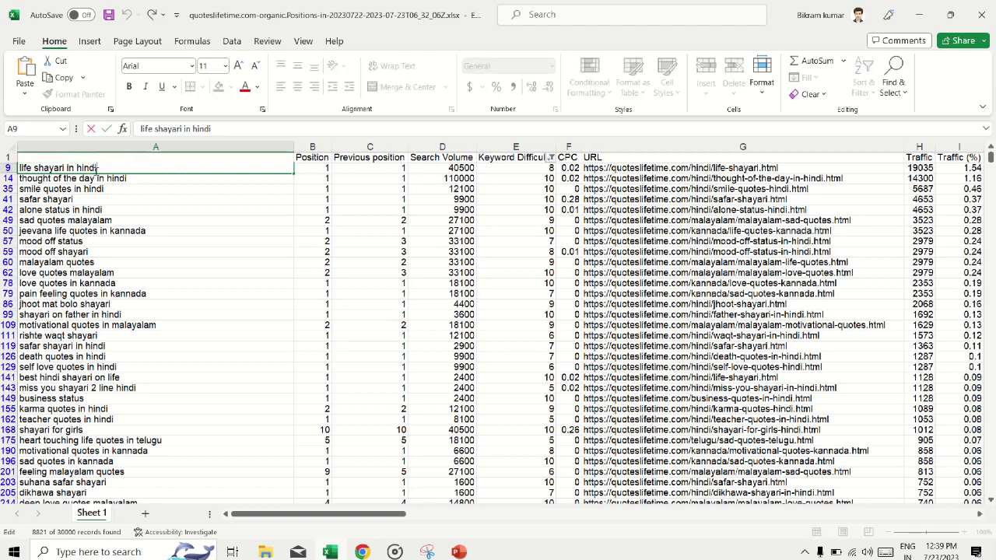
{"action": "key", "text": "shift+Home"}
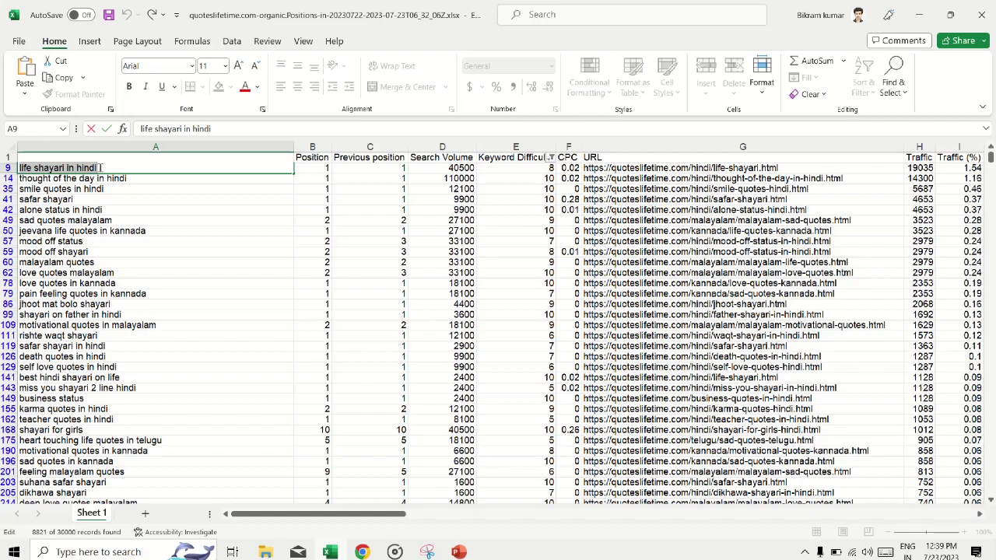
{"action": "key", "text": "ctrl+x"}
{"action": "left_click", "coordinate": [919, 15]}
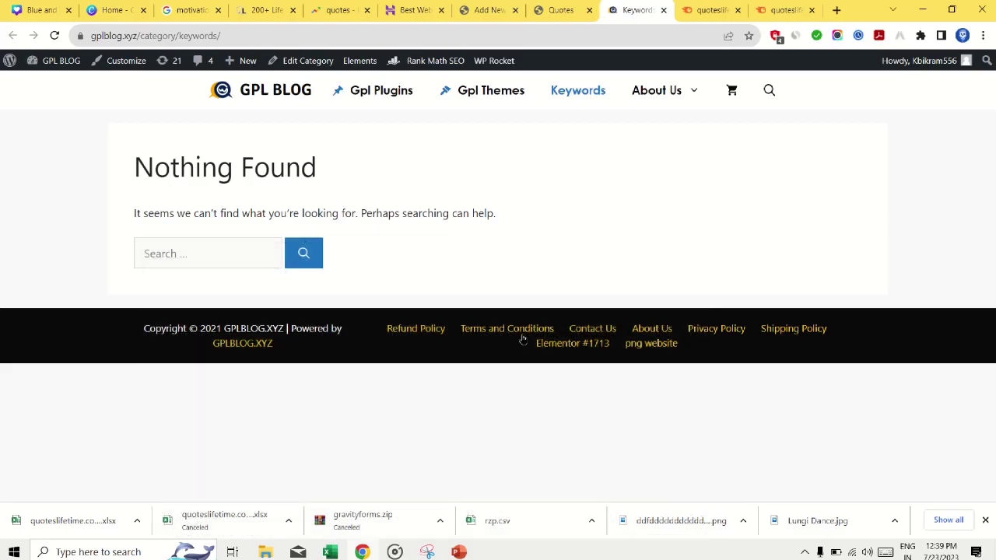
{"action": "left_click", "coordinate": [836, 10]}
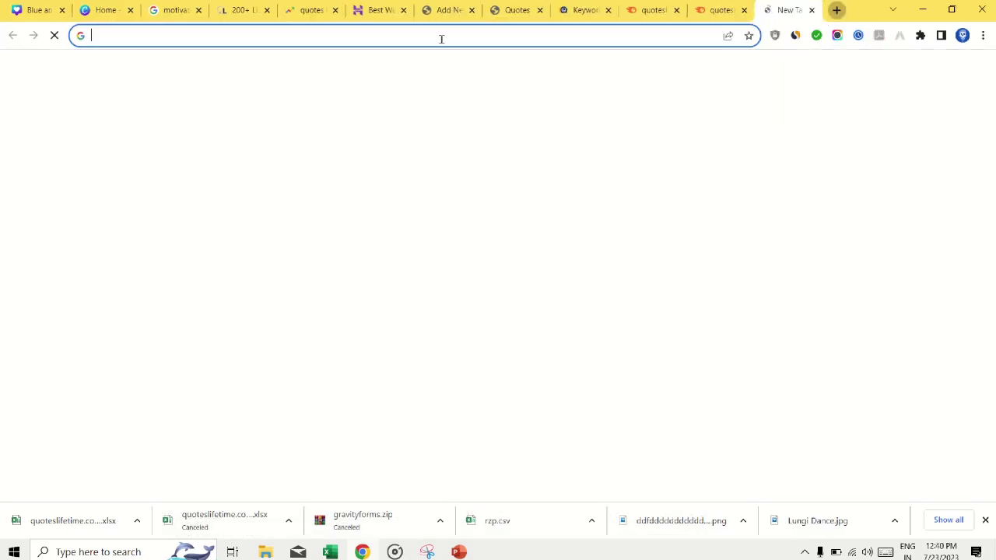
{"action": "key", "text": "ctrl+v"}
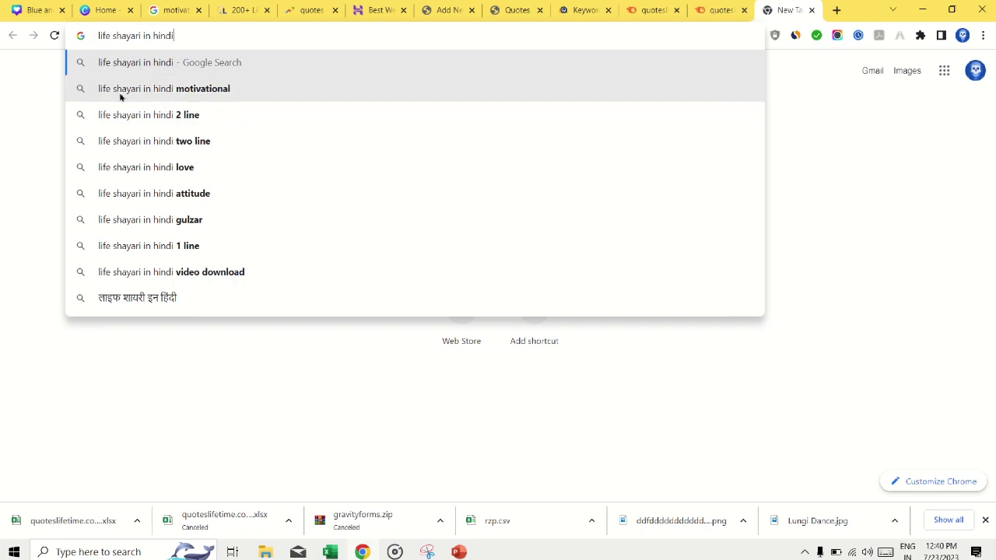
{"action": "left_click", "coordinate": [192, 91]}
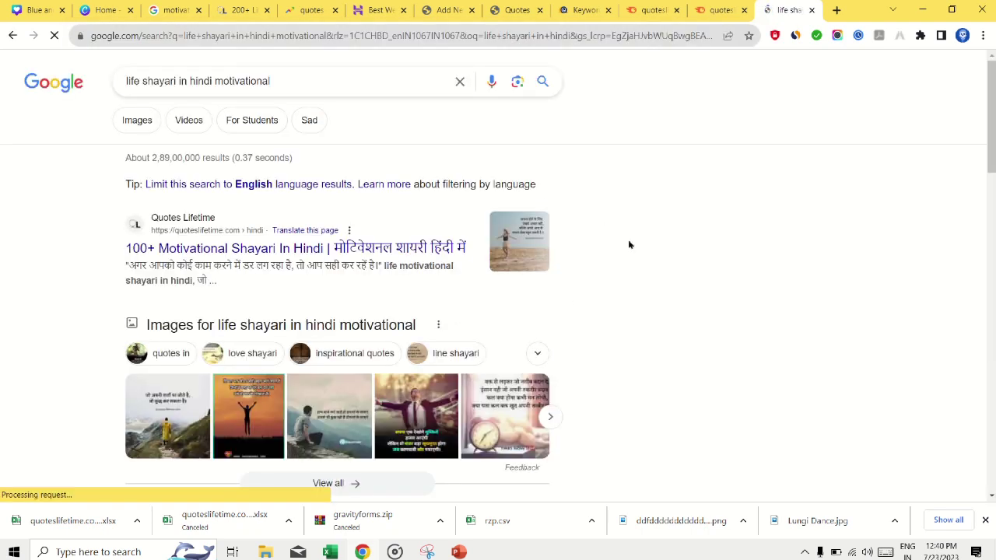
Step: Copy the Google search phrase "life shayari in hindi motivational" into the first paragraph of the untitled new WordPress post
{"action": "left_click", "coordinate": [186, 81]}
{"action": "triple_click", "coordinate": [187, 81]}
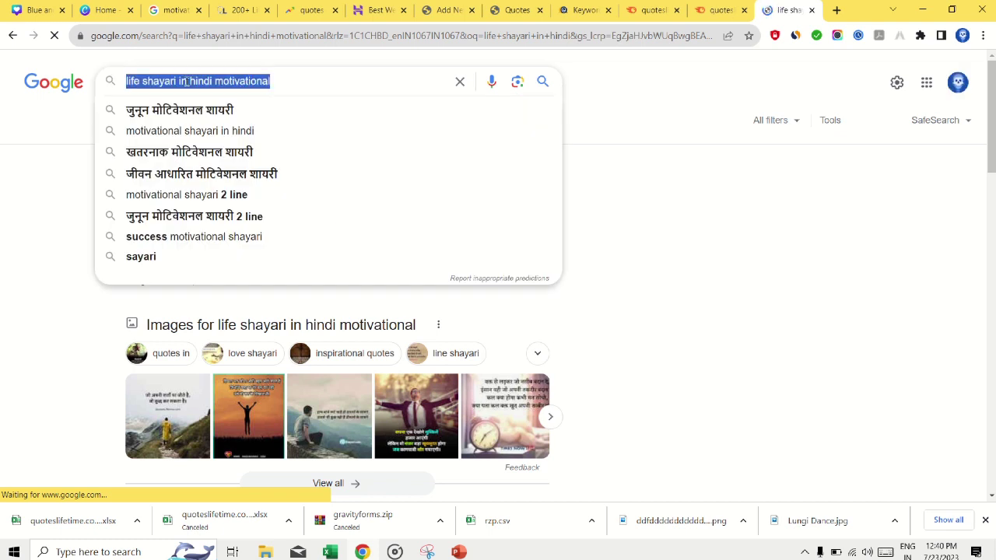
{"action": "left_click", "coordinate": [425, 9]}
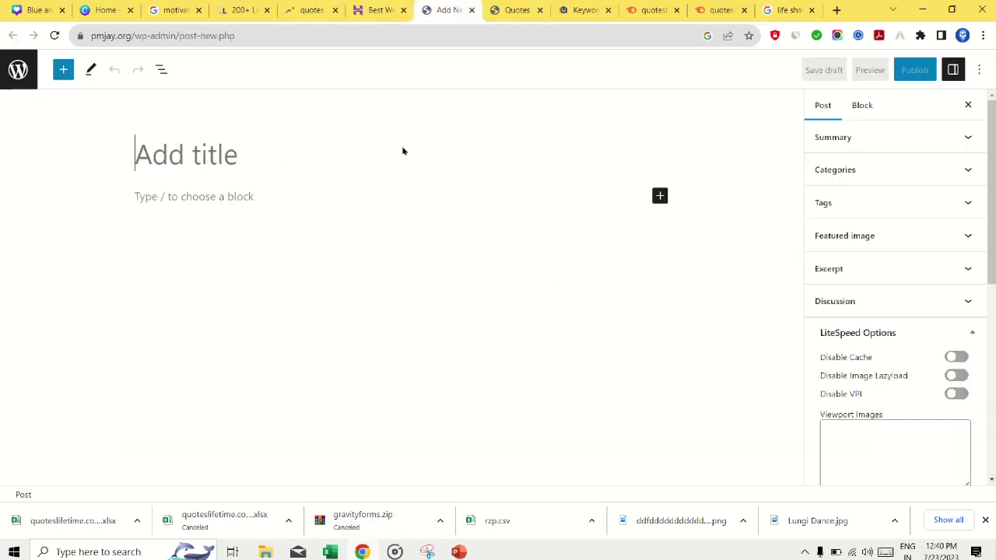
{"action": "left_click", "coordinate": [164, 196]}
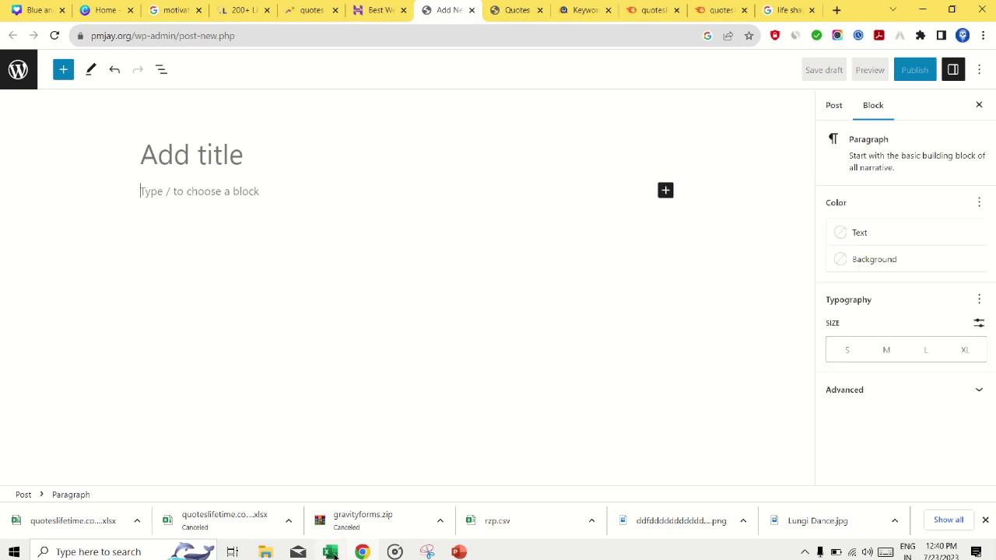
{"action": "key", "text": "ctrl+v"}
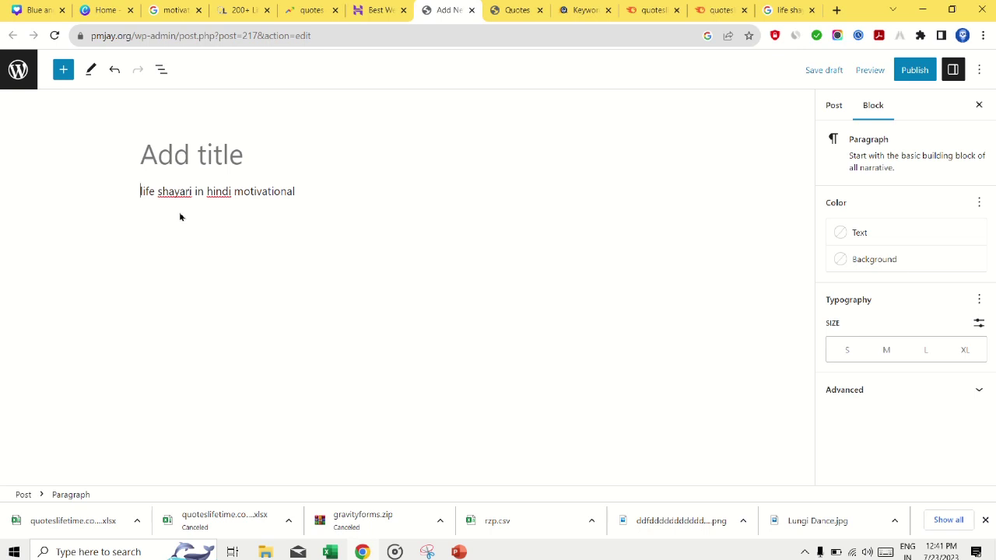
Step: Open the Hindi life quotes page on quoteslifetime.com as a model for the post
{"action": "left_click", "coordinate": [247, 10]}
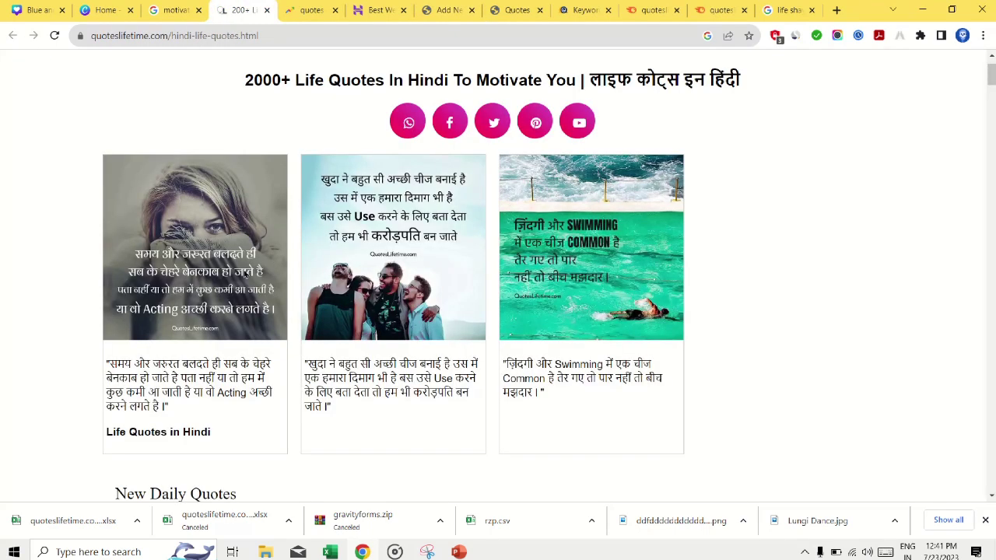